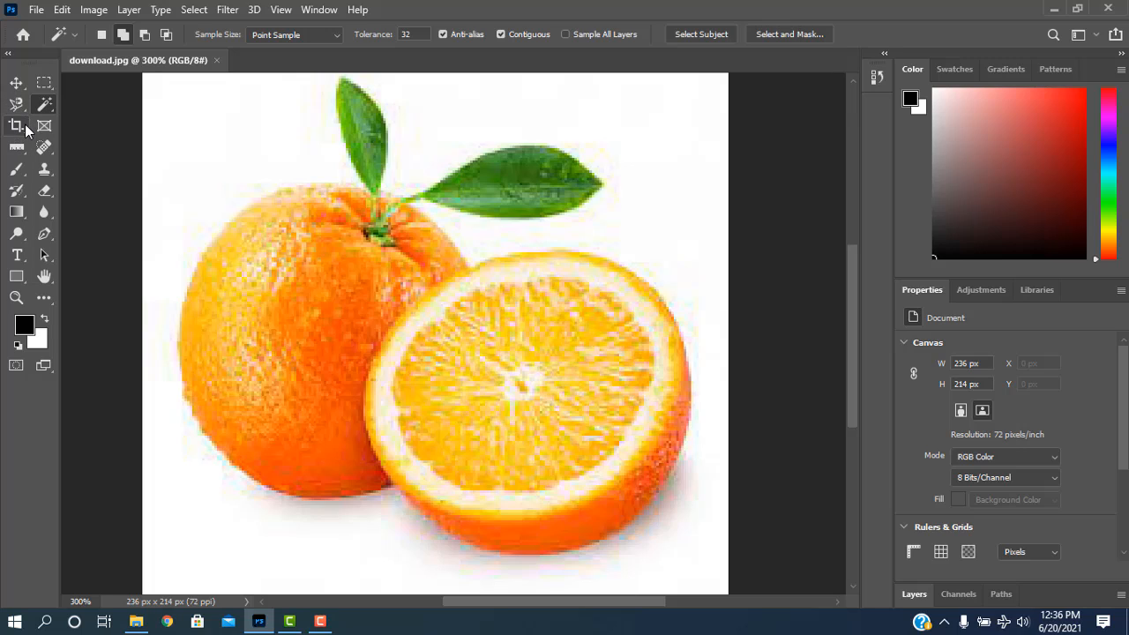
- Activate the Crop tool and view the other tools in its group
left_click(17, 126)
right_click(17, 126)
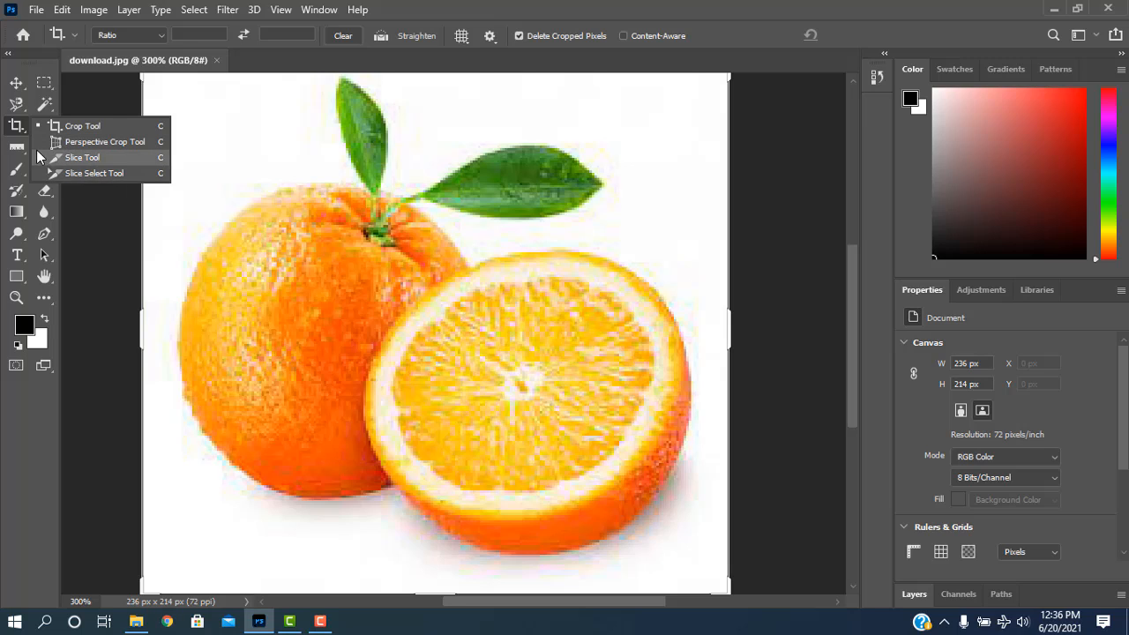
left_click(15, 133)
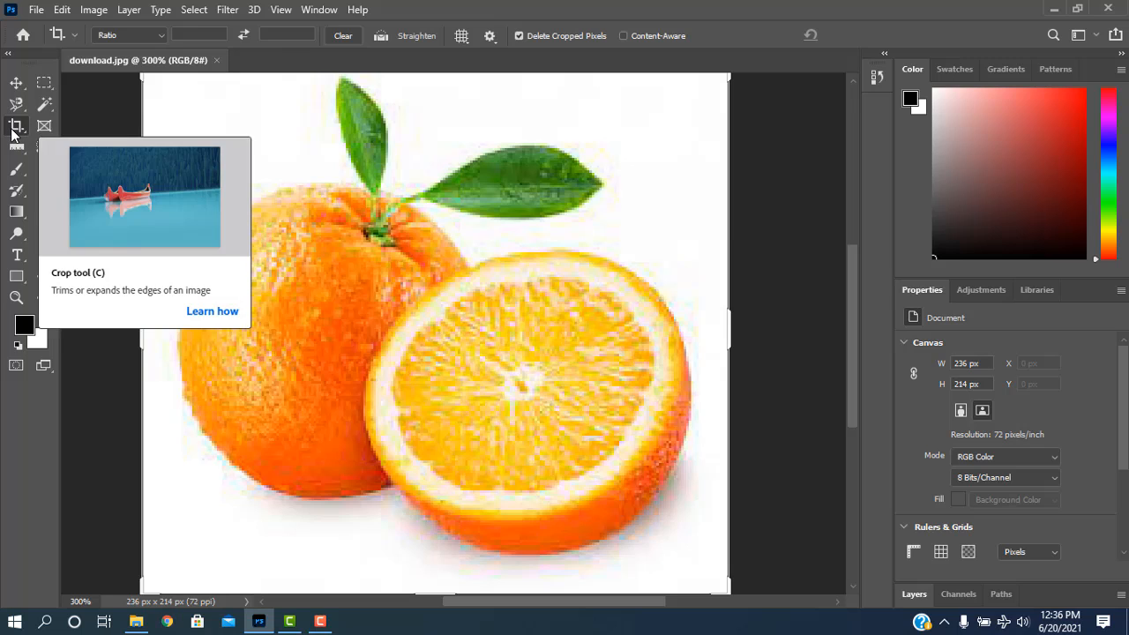
- Create a new document named Redesign Engineering with a resolution of 300 pixels/inch
left_click(37, 10)
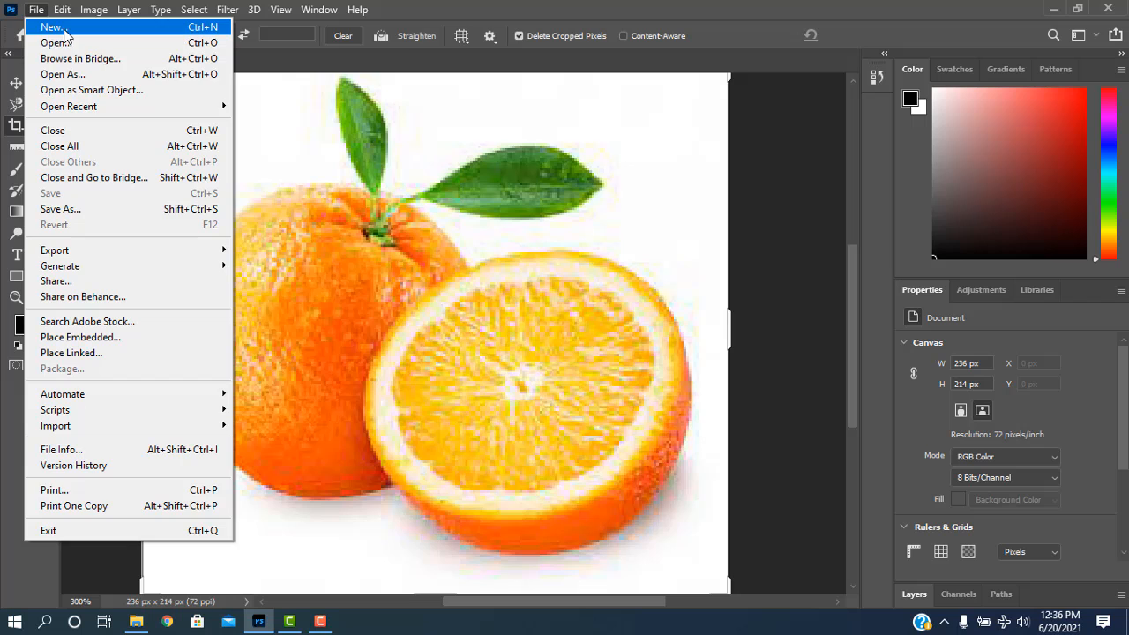
left_click(53, 28)
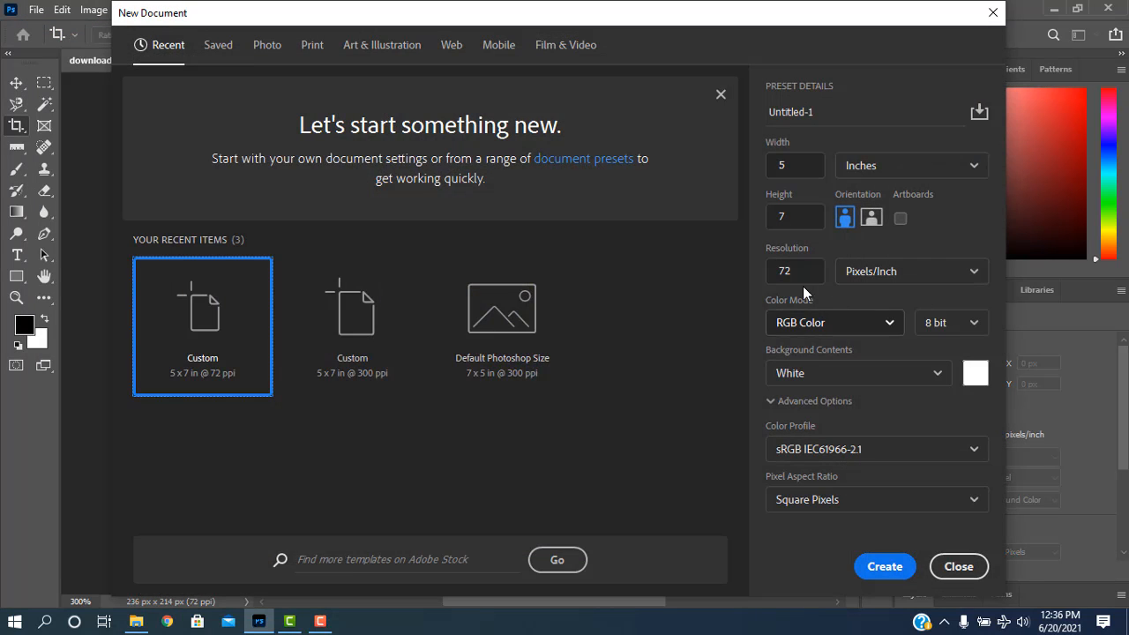
left_click(796, 270)
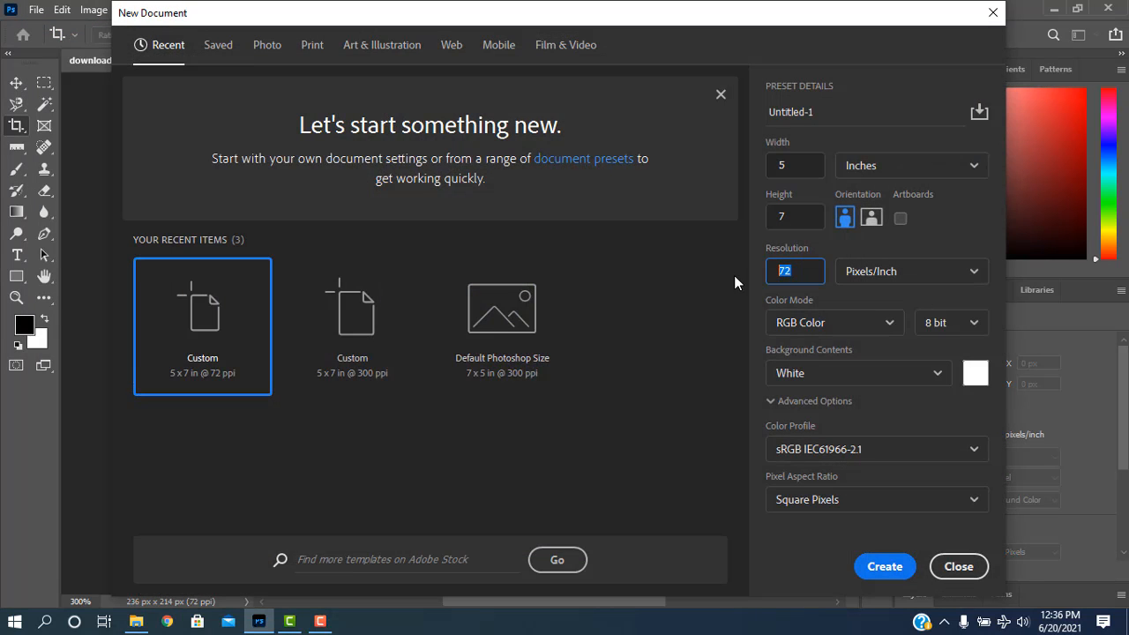
type("300")
left_click(839, 119)
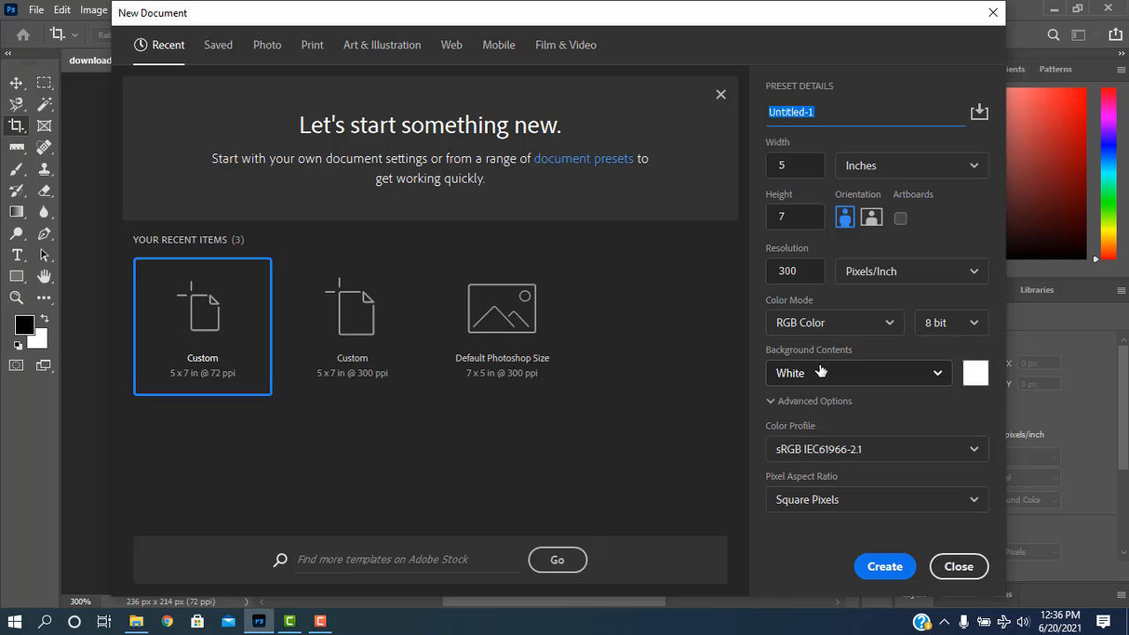
type("Redesign ENG")
key("BackSpace")
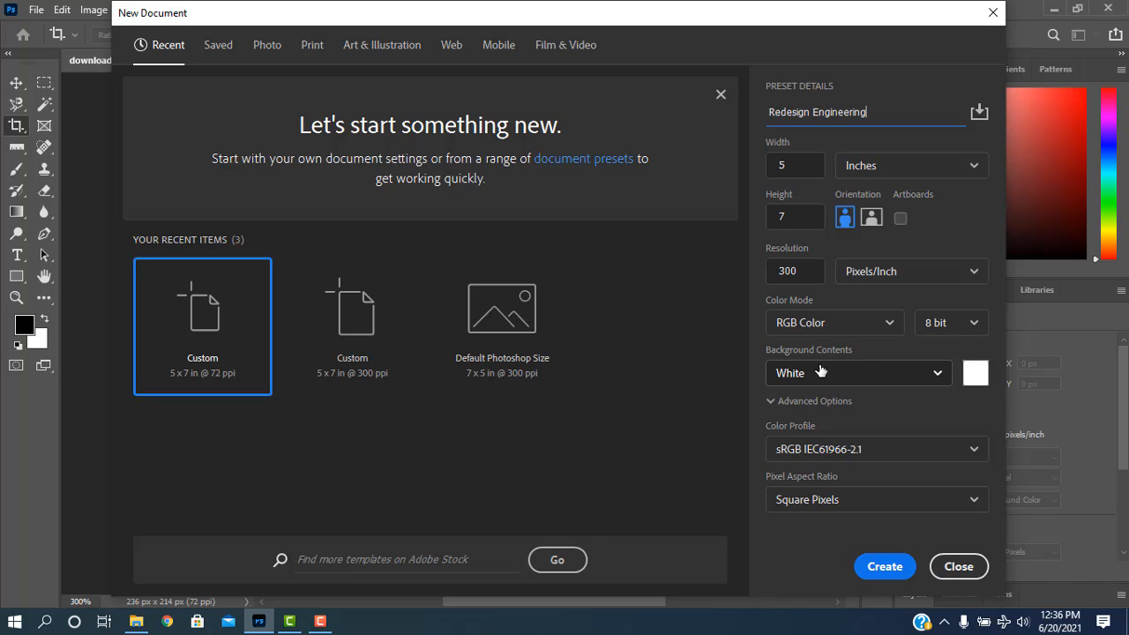
left_click(885, 566)
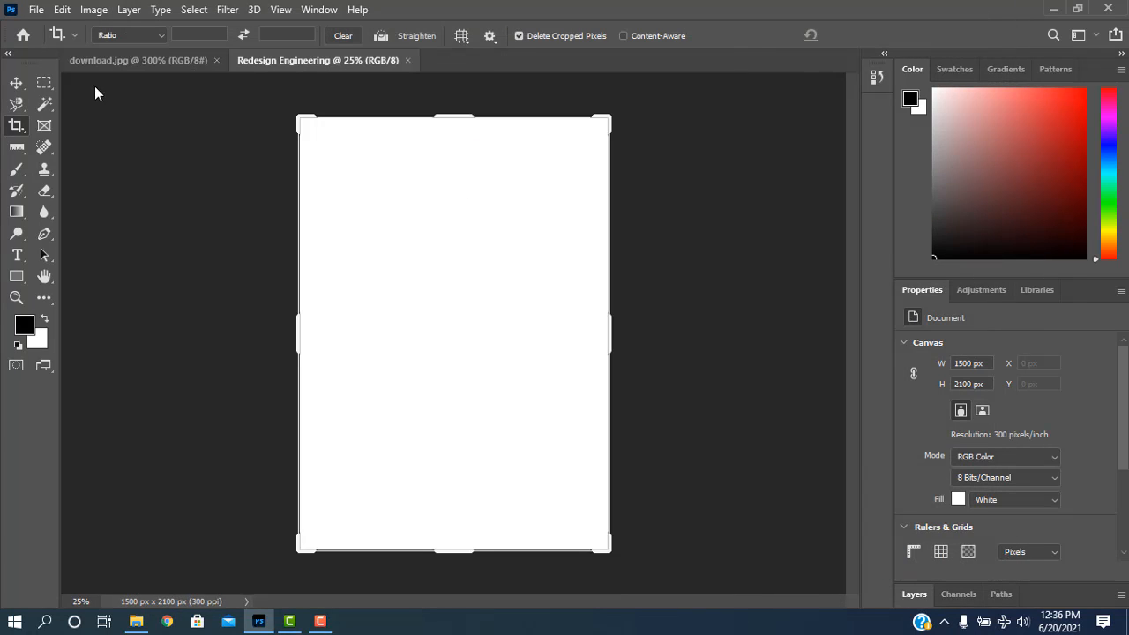
- Activate the Move tool and close the download.jpg document
left_click(16, 82)
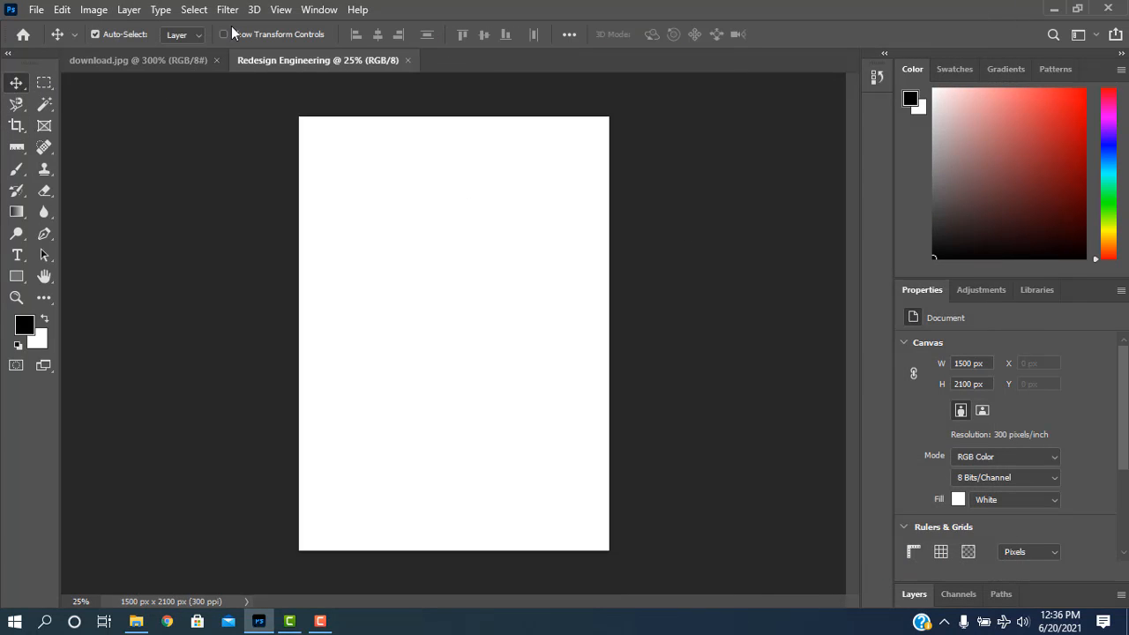
left_click(182, 58)
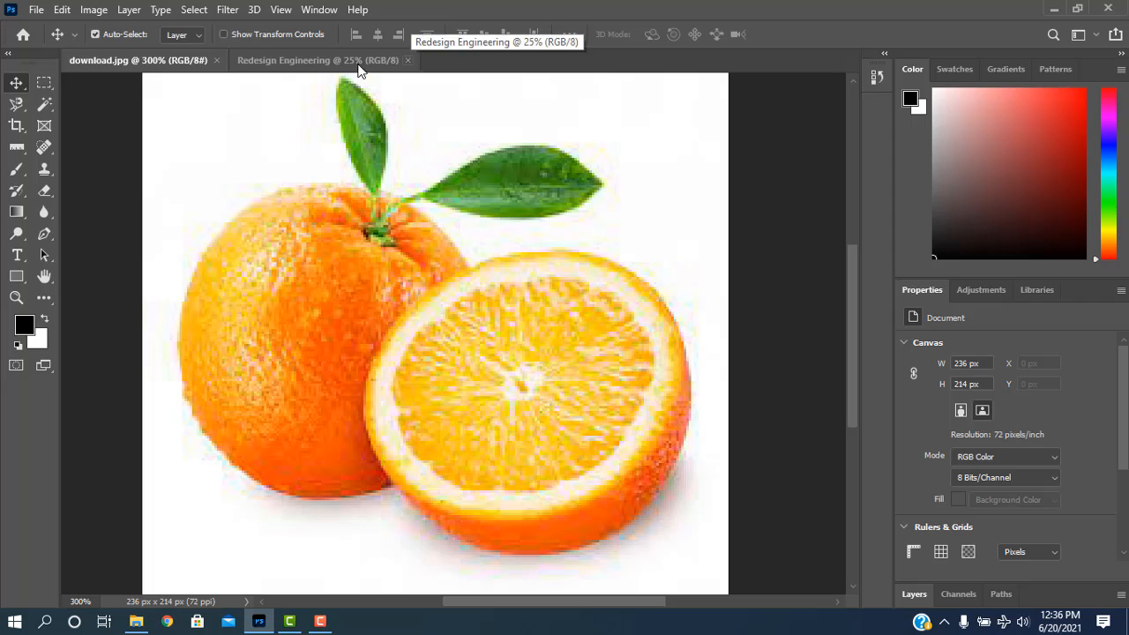
left_click(216, 61)
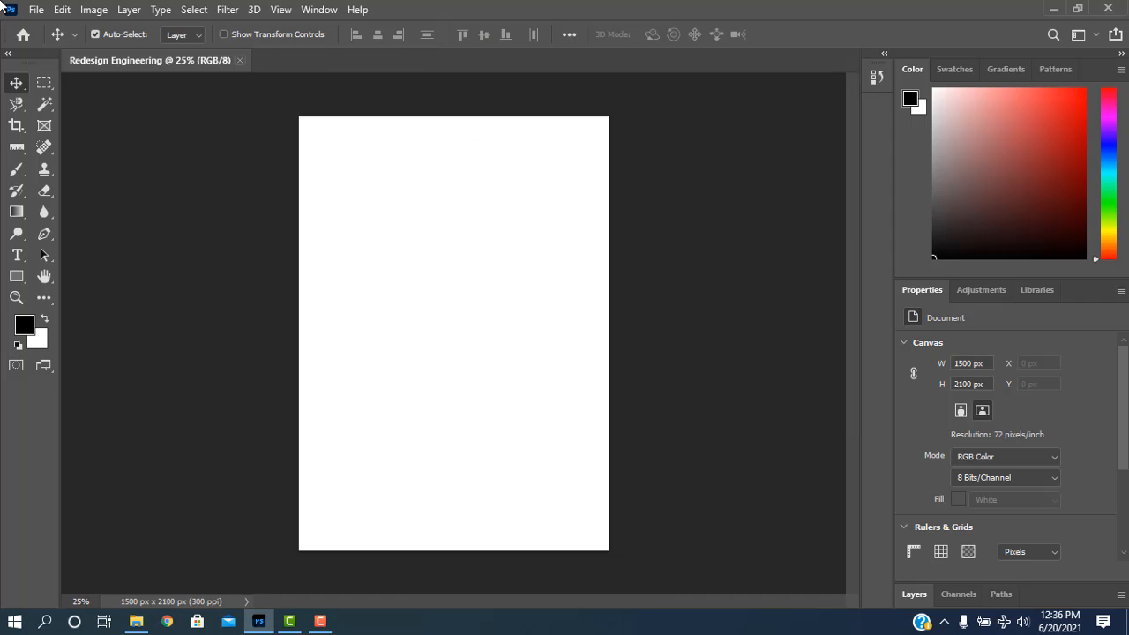
- Open the image sush.jpg from the PHOTOSHOP folder
left_click(36, 9)
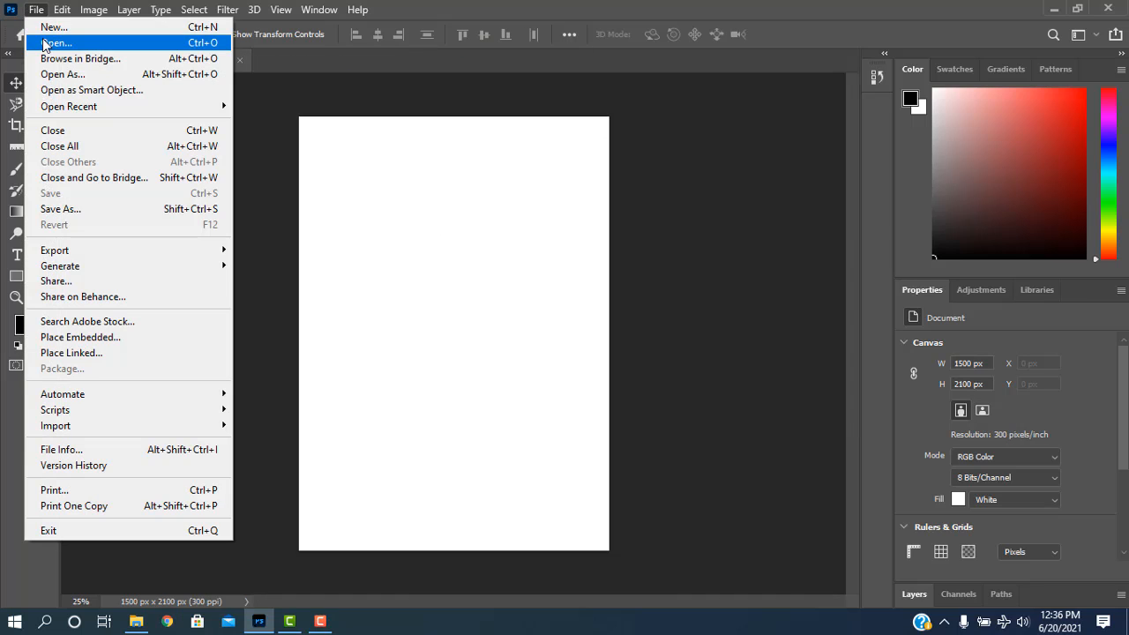
left_click(43, 39)
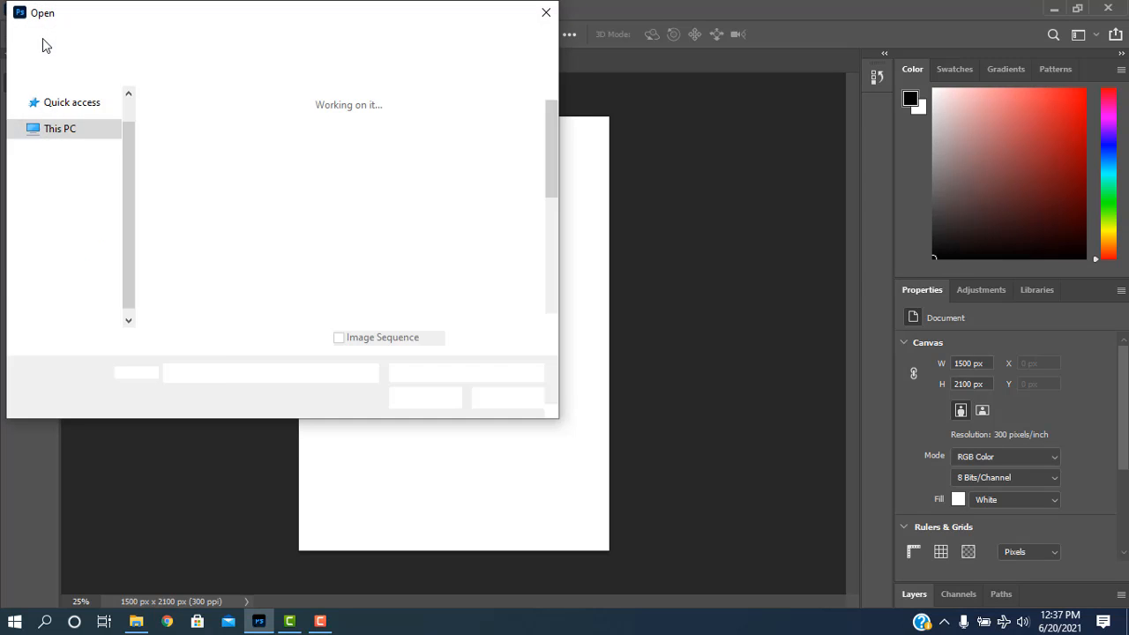
scroll(427, 162, "down", 3)
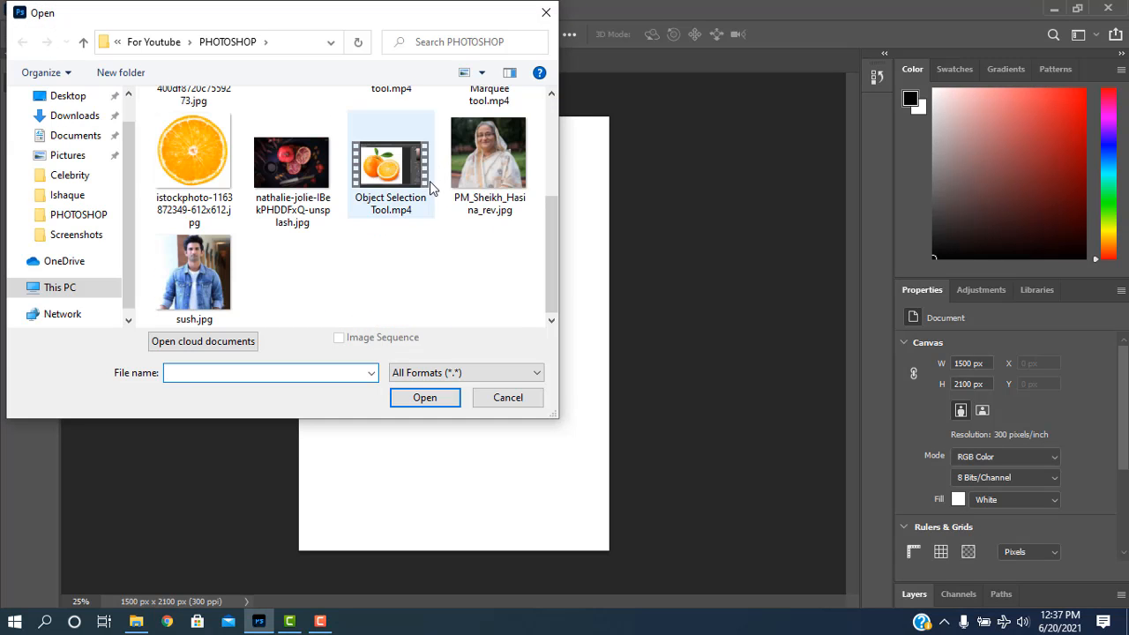
left_click(212, 271)
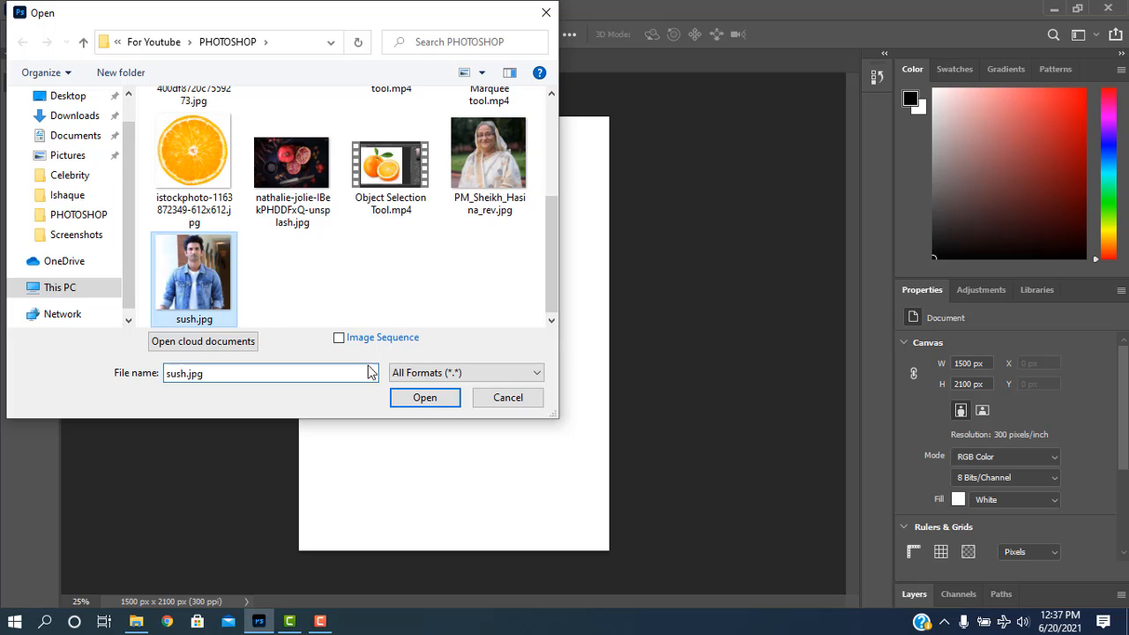
left_click(454, 398)
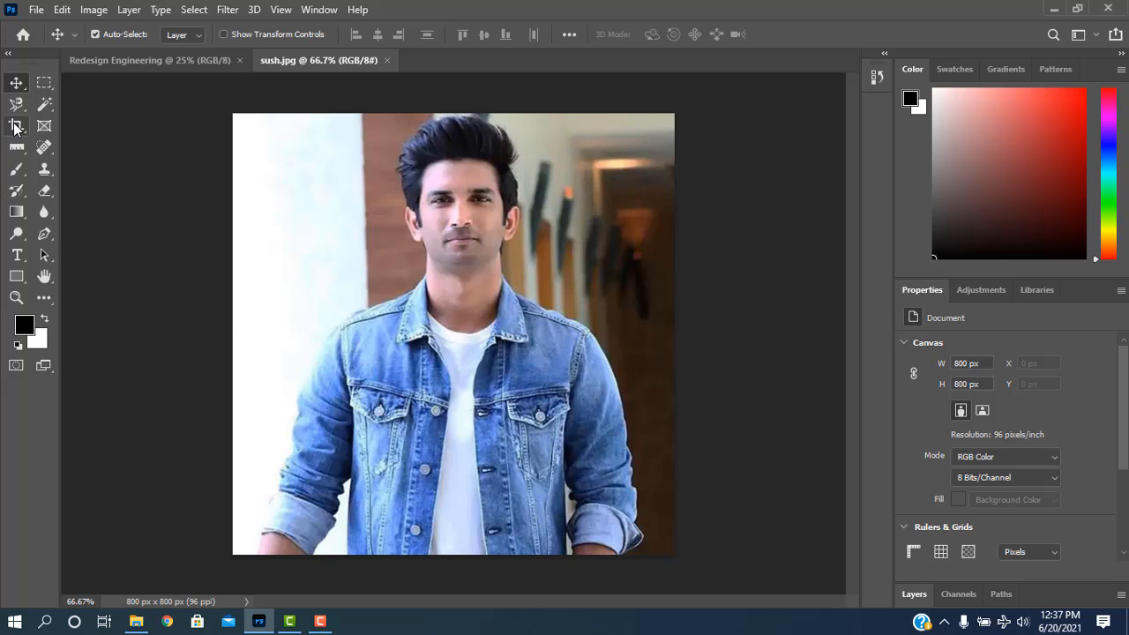
- Crop the portrait freehand to about 543 x 545 px around the head and chest, and undo the crop
left_click(15, 128)
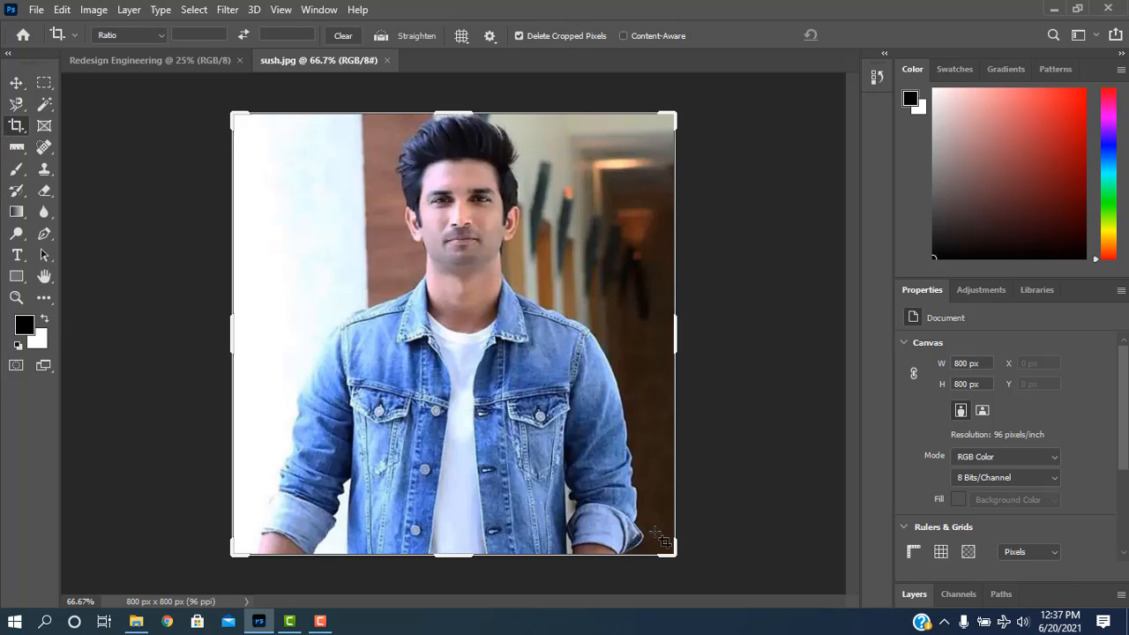
left_click_drag(668, 551, 669, 553)
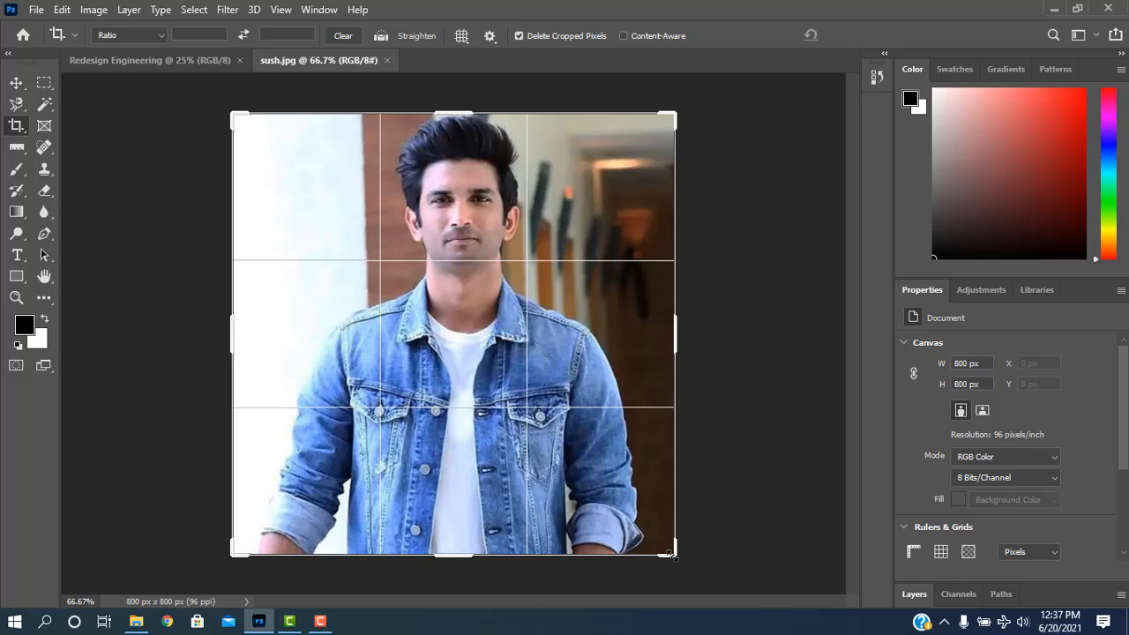
left_click_drag(673, 556, 556, 409)
left_click_drag(436, 344, 315, 343)
left_click_drag(547, 425, 617, 441)
left_click_drag(511, 408, 561, 416)
left_click(17, 84)
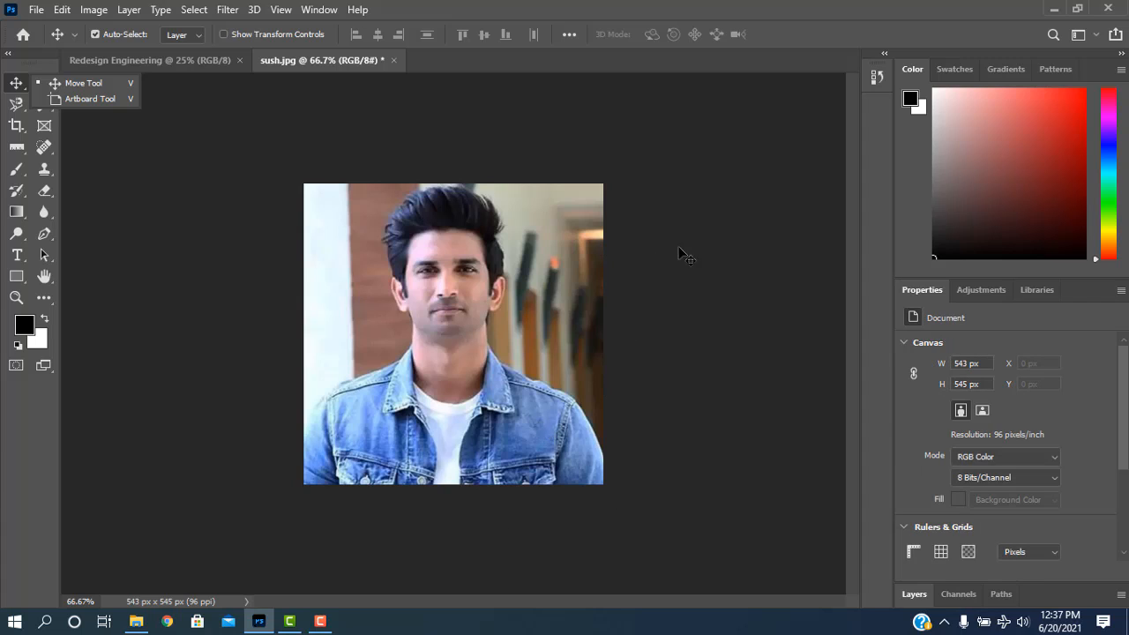
key("ctrl+z")
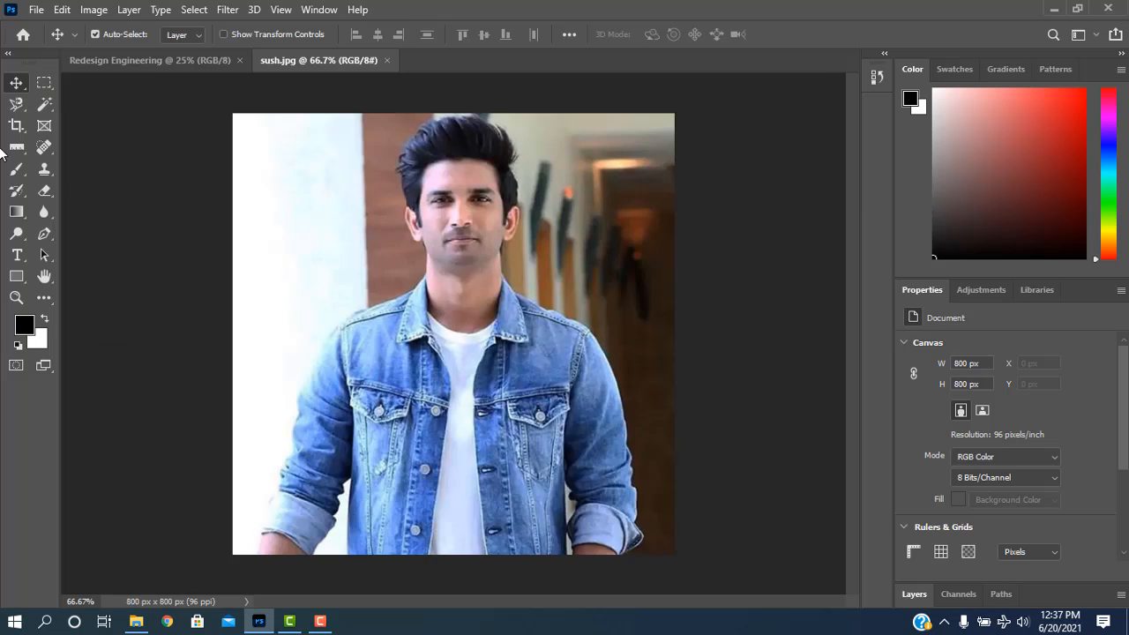
- Set the Crop tool to the 4 inch x 6 inch 300 ppi preset
left_click(17, 127)
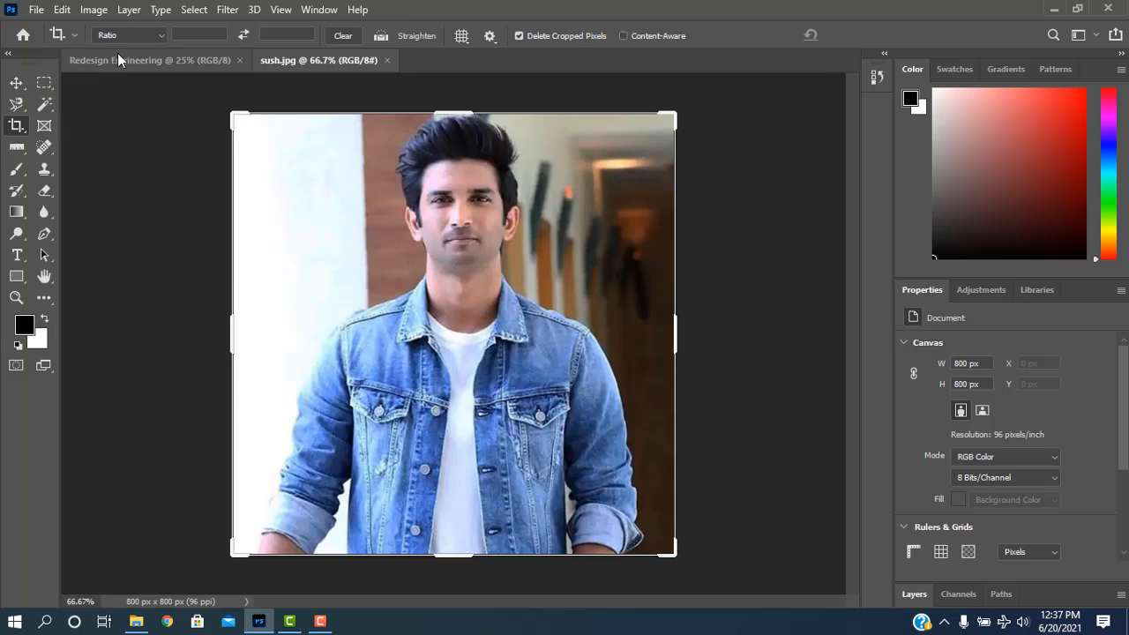
left_click(74, 37)
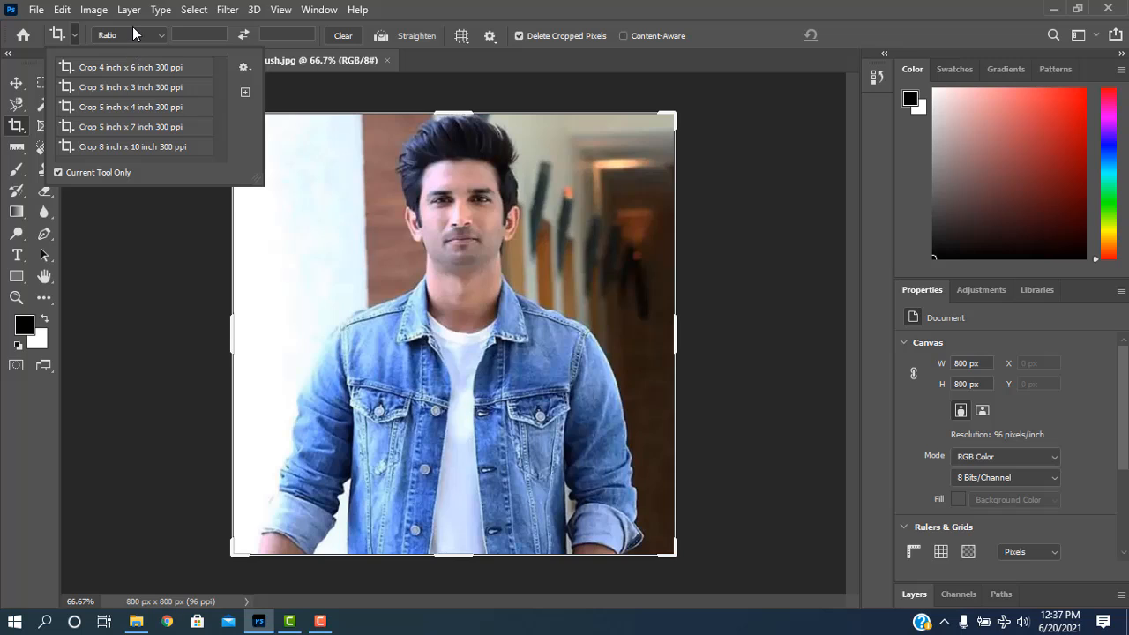
left_click(142, 70)
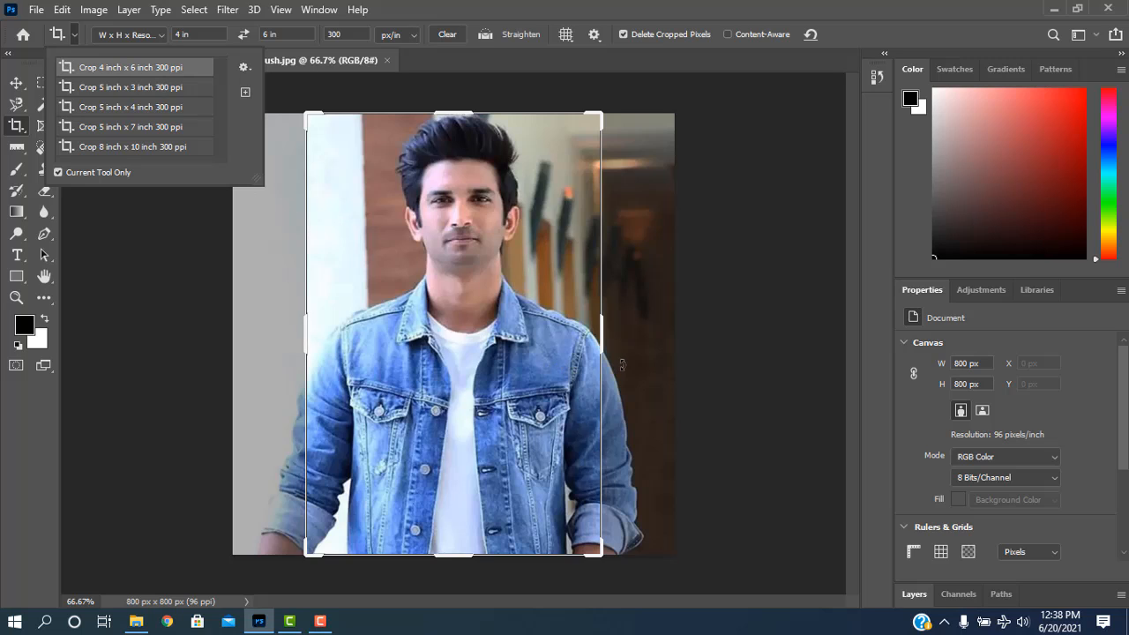
- Shift the photo slightly left within the crop frame, apply the crop, and undo it after viewing the whole image
left_click(483, 340)
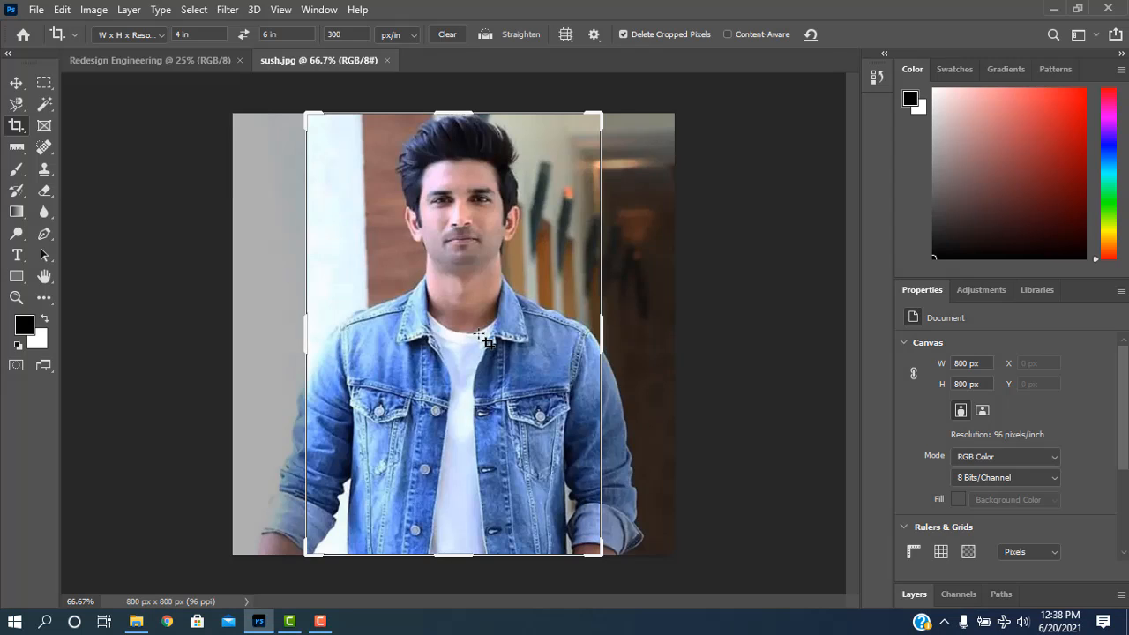
mouse_move(476, 337)
left_mouse_down()
mouse_move(448, 333)
mouse_move(463, 333)
left_mouse_up()
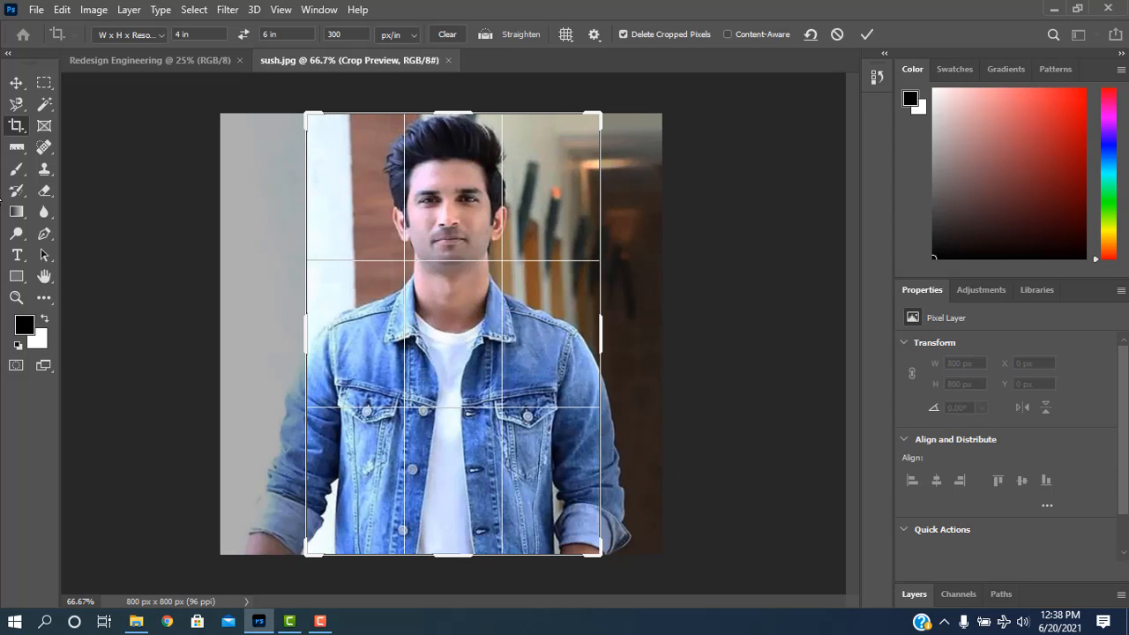
left_click(16, 83)
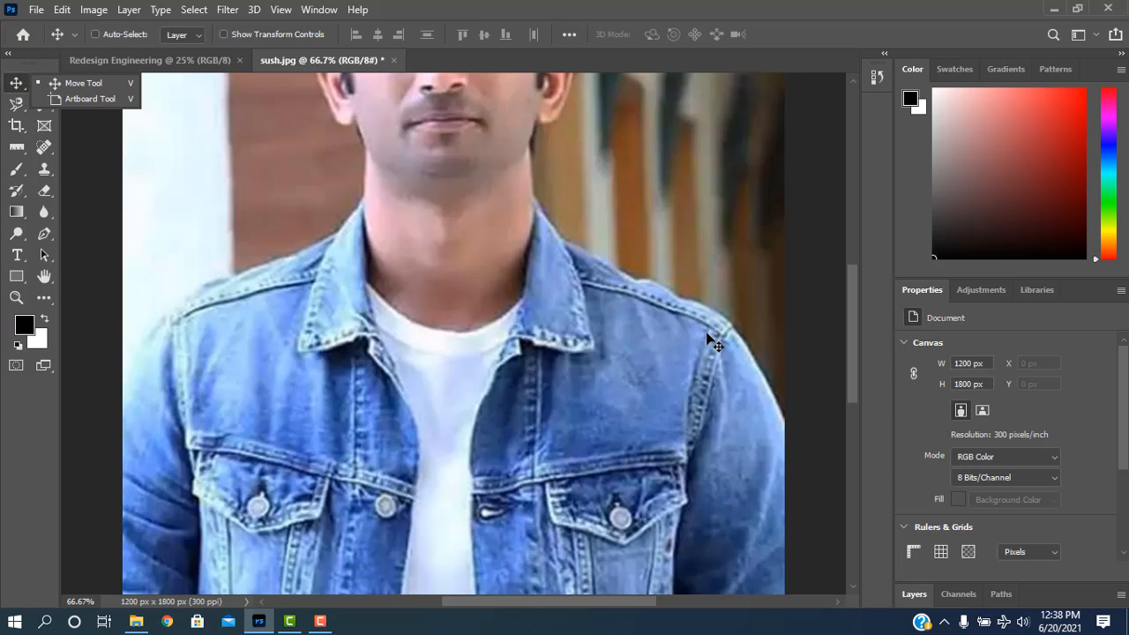
key("ctrl+minus")
key("ctrl+minus")
key("ctrl+minus")
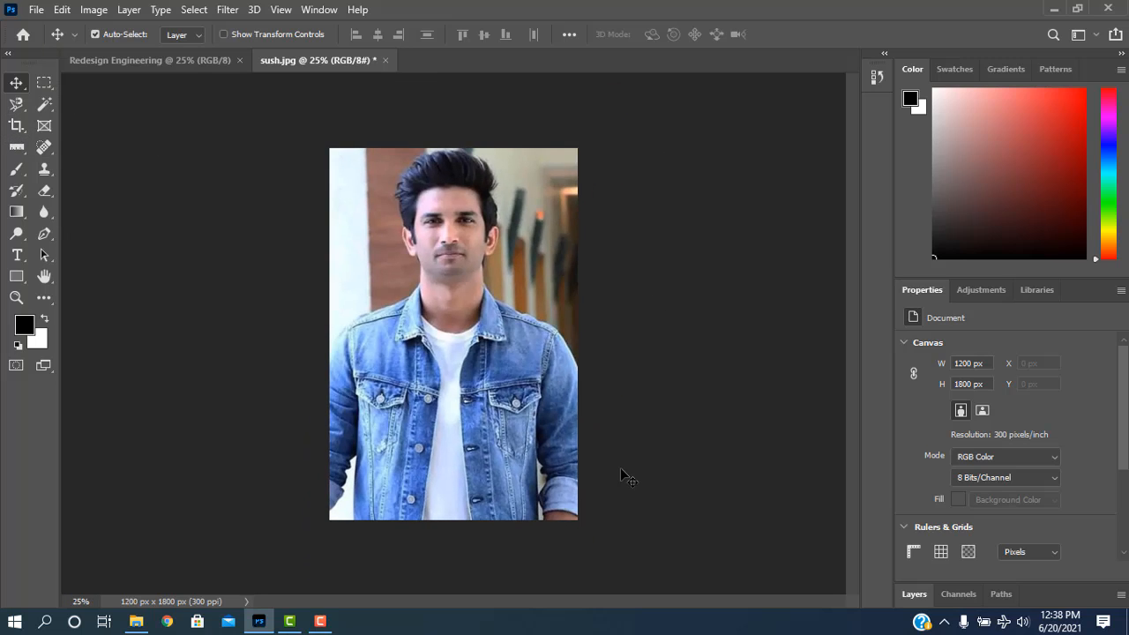
key("ctrl+z")
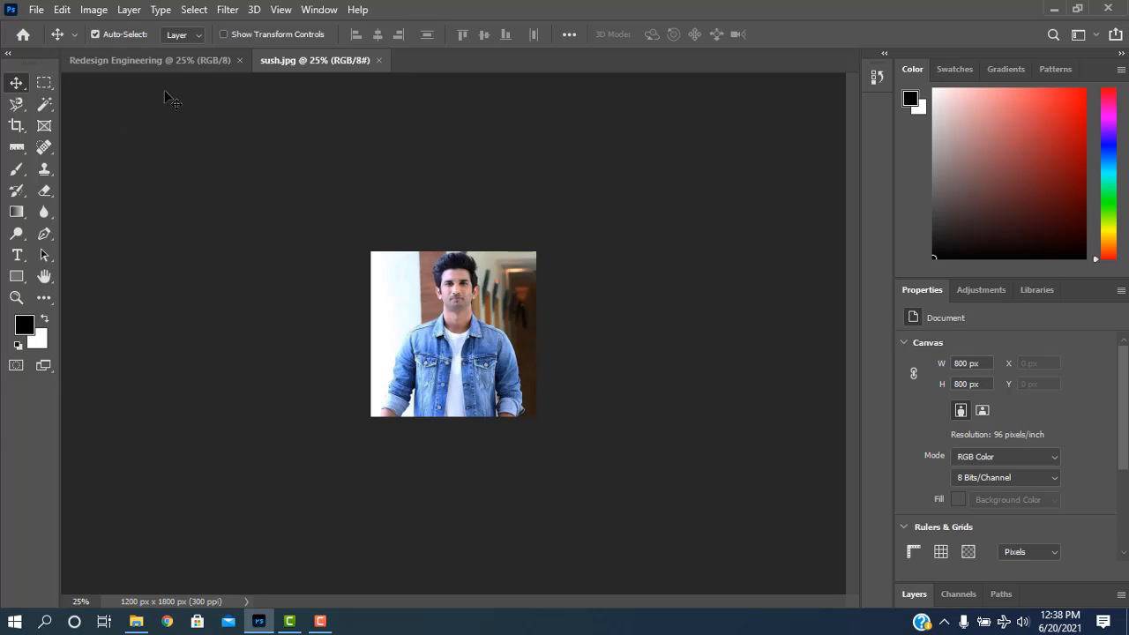
- Reactivate the Crop tool and switch the Current Tool Only filter of its preset list off and back on
left_click(17, 131)
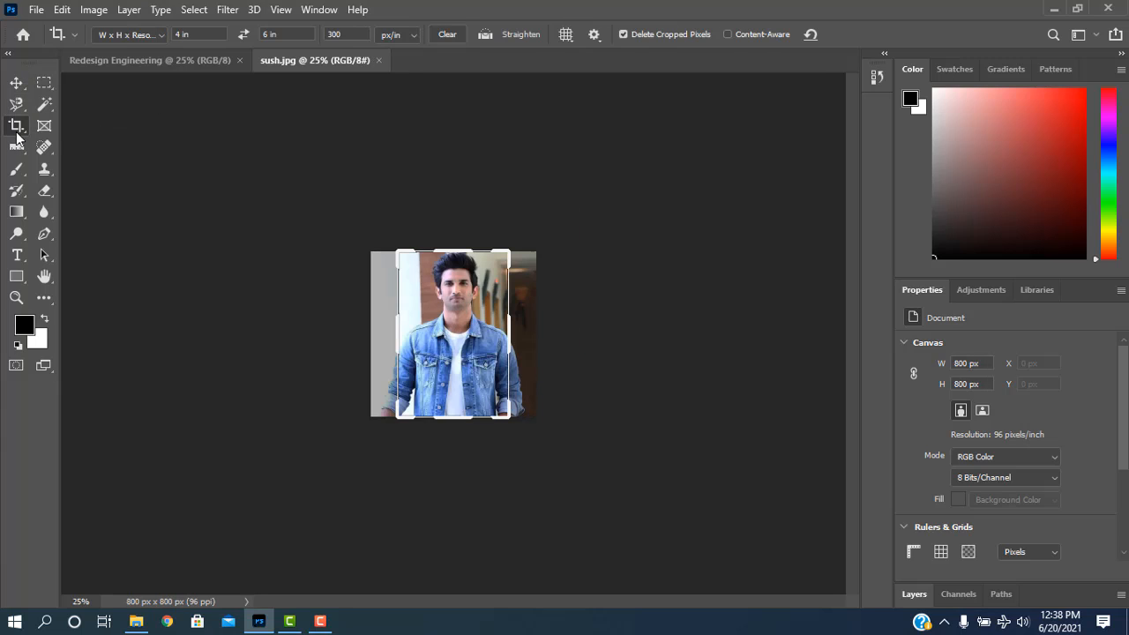
left_click(75, 36)
left_click(94, 172)
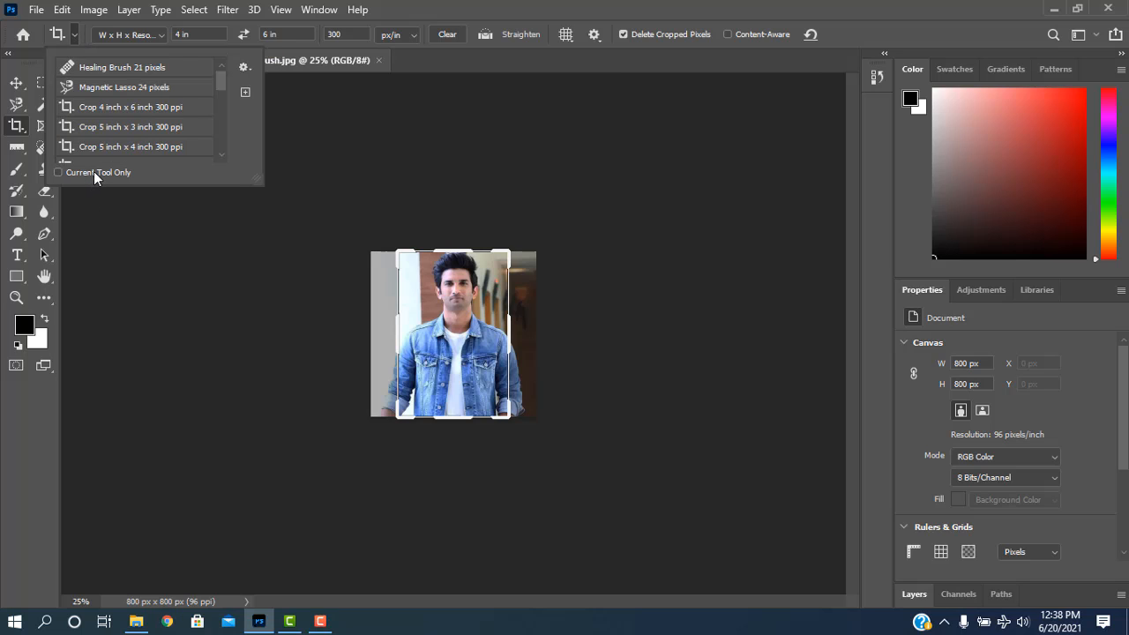
left_click(94, 172)
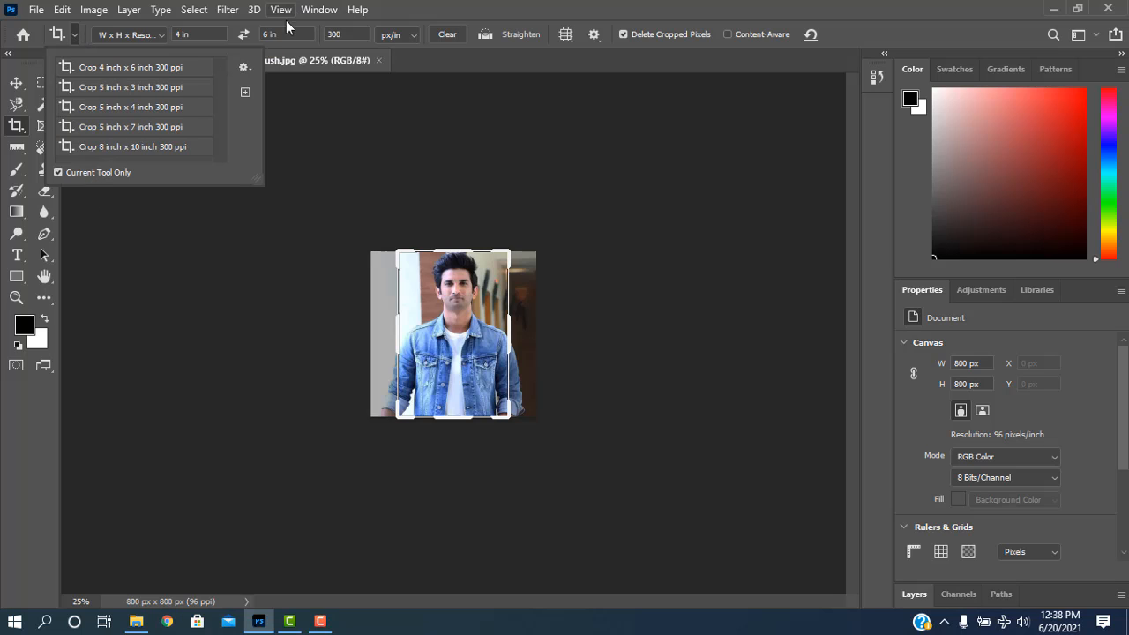
- Save the current crop settings as a new crop preset named "1.5 x 1.9 in 300 ppi"
left_click(157, 33)
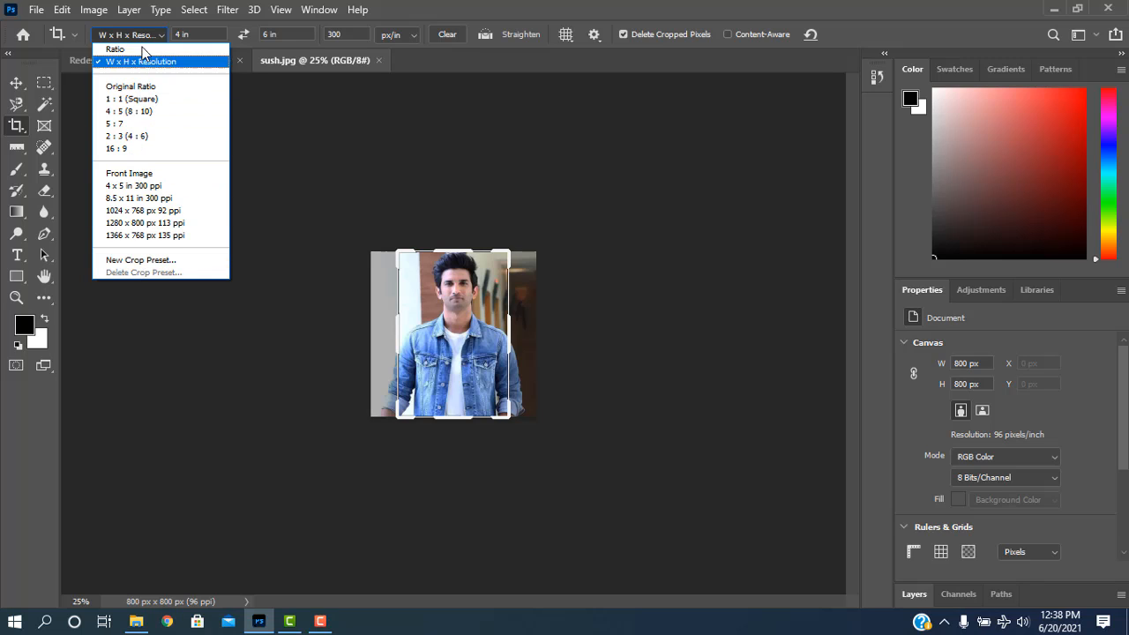
left_click(151, 261)
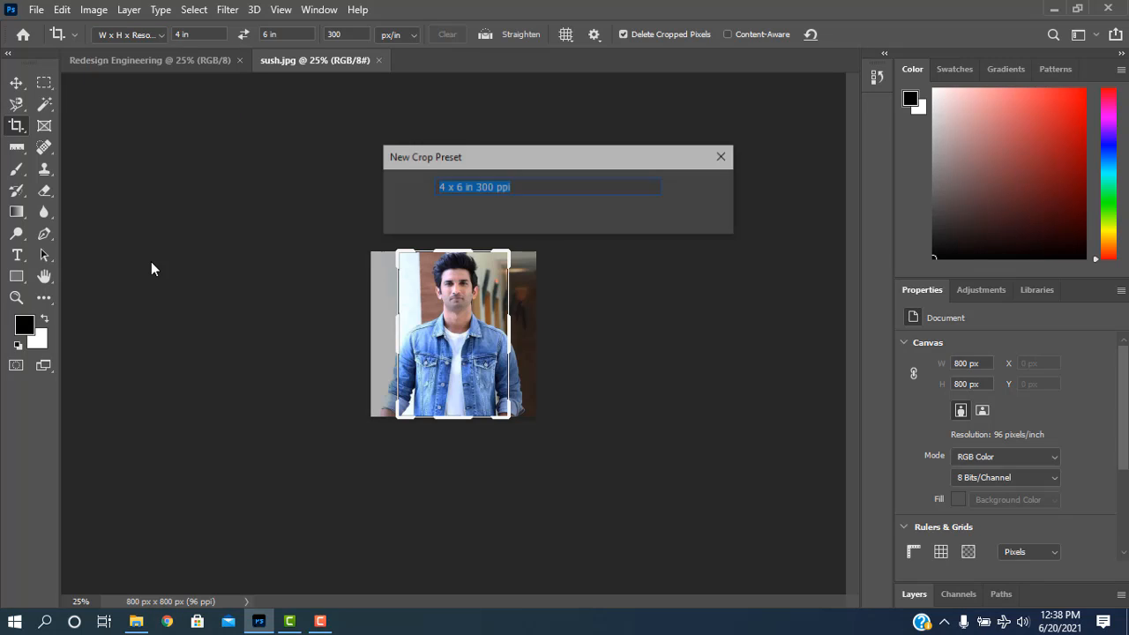
left_click(446, 188)
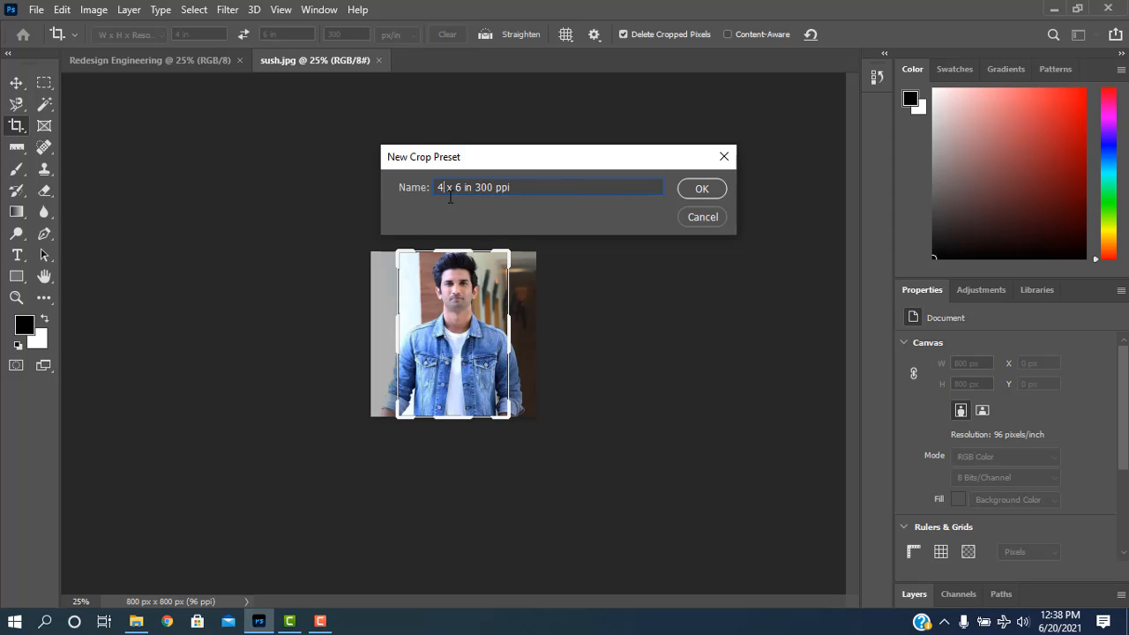
key("BackSpace")
type("1.5 x 1.9")
left_click(708, 191)
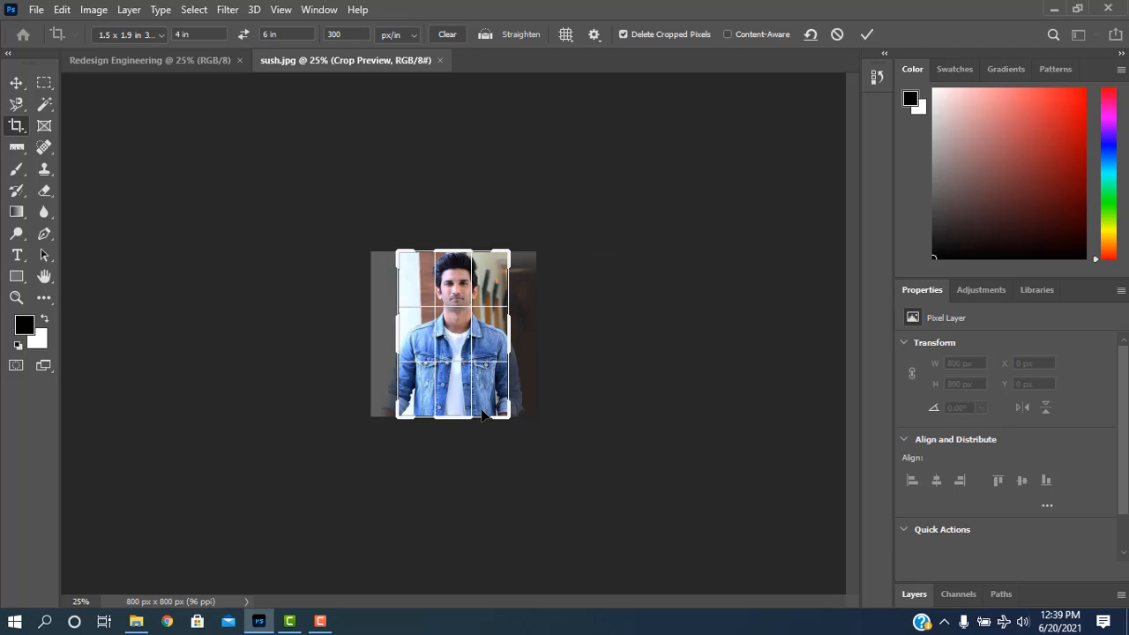
- Apply the pending 4 x 6 in, 300 ppi crop to the portrait
left_click(16, 83)
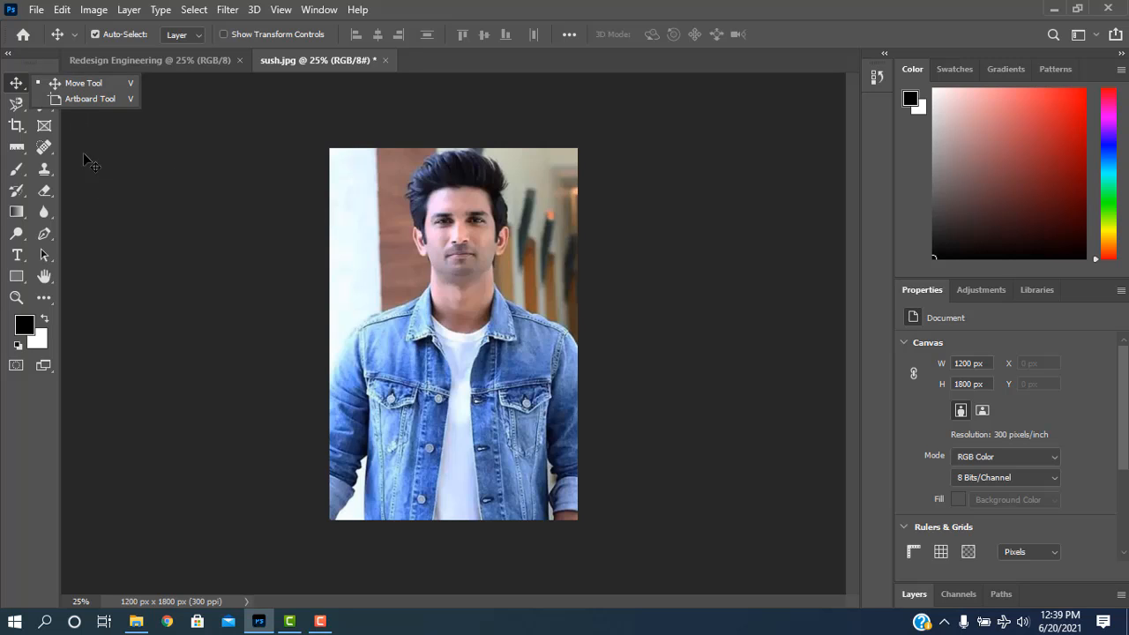
- Perspective-crop the portrait with its upper-left corner lowered along the photo's edge and the other three corners at the photo's corners
left_click(22, 132)
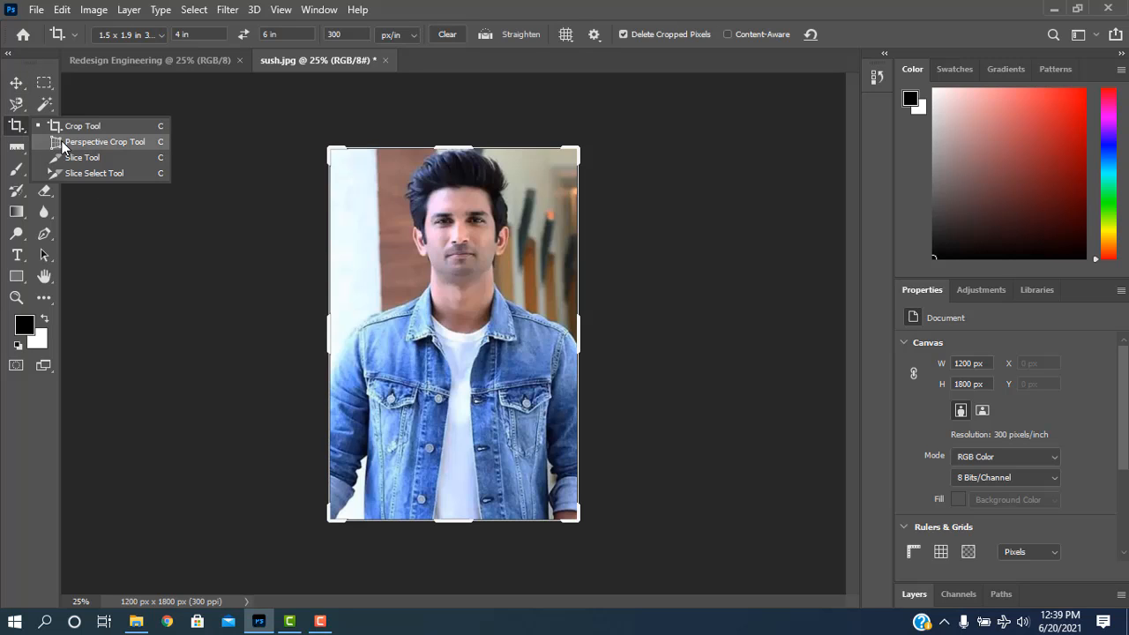
key("shift+c")
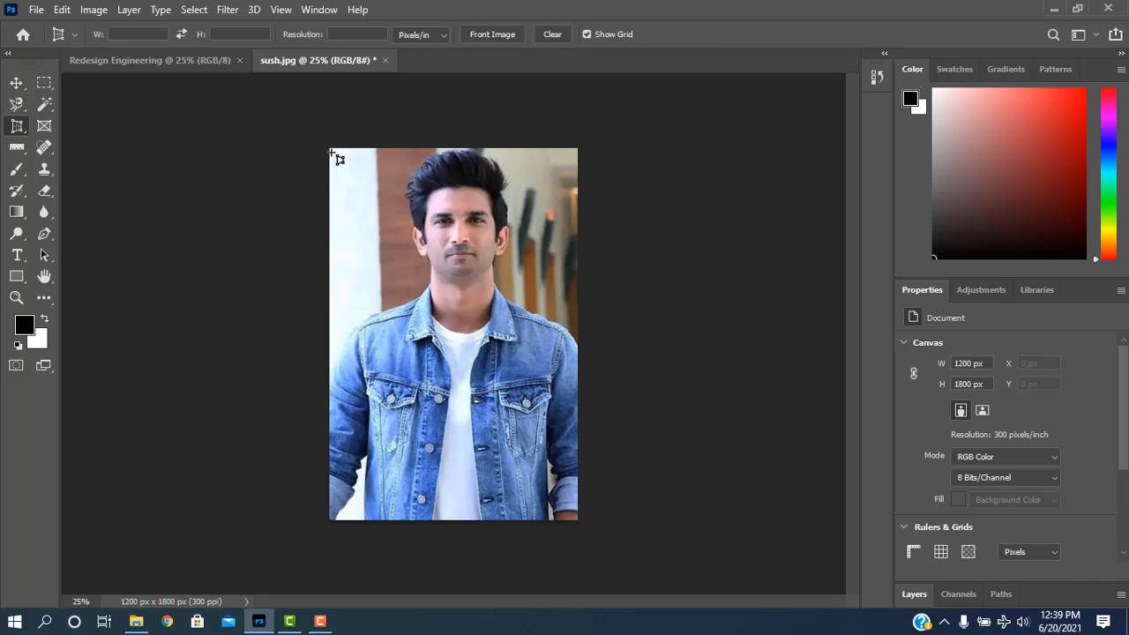
left_click_drag(334, 150, 579, 152)
left_click_drag(579, 522, 334, 218)
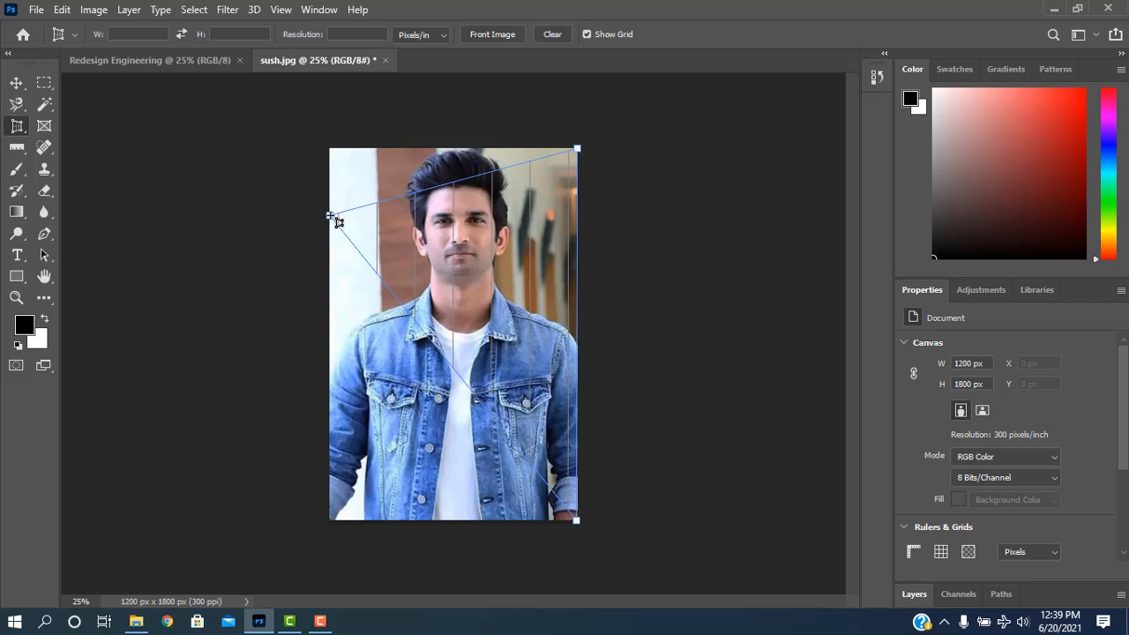
left_click(331, 217)
left_click(331, 521)
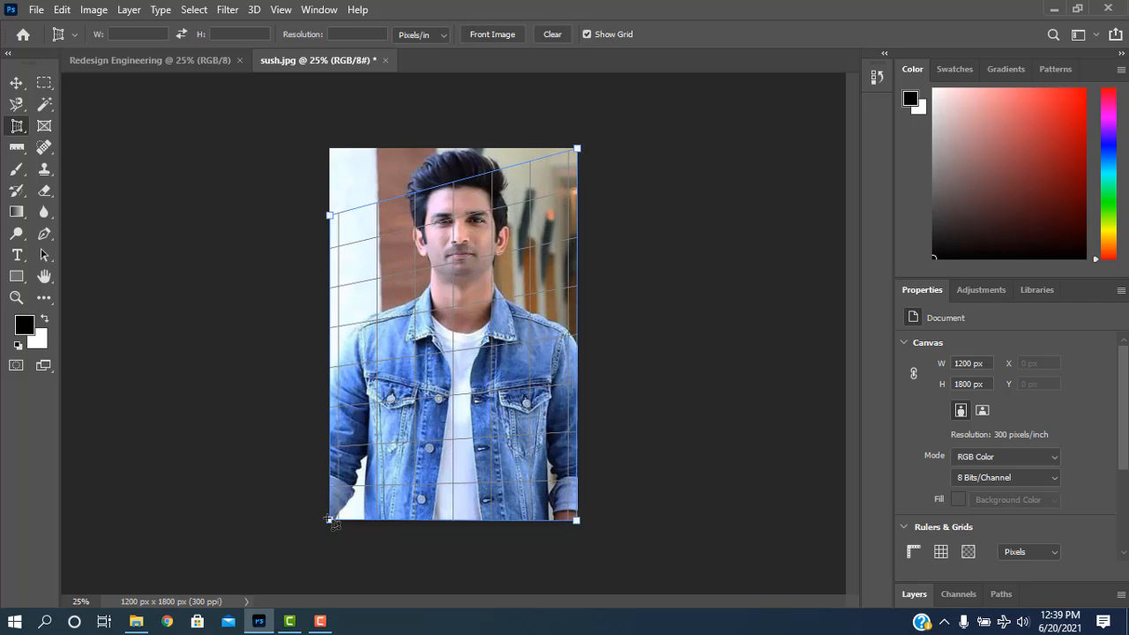
left_click(16, 82)
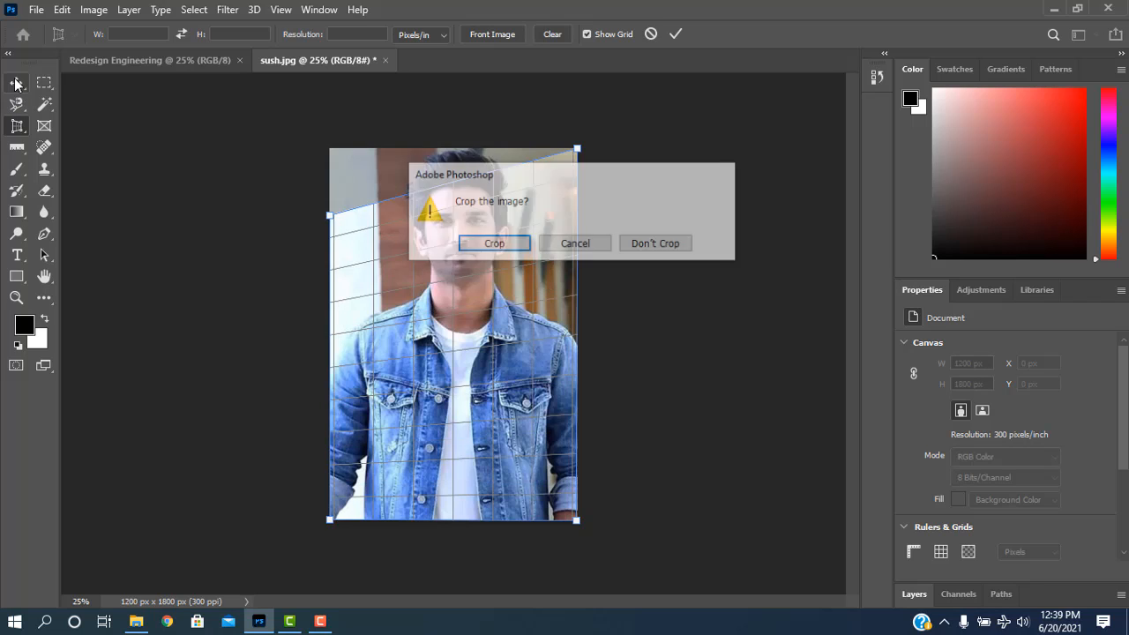
left_click(490, 245)
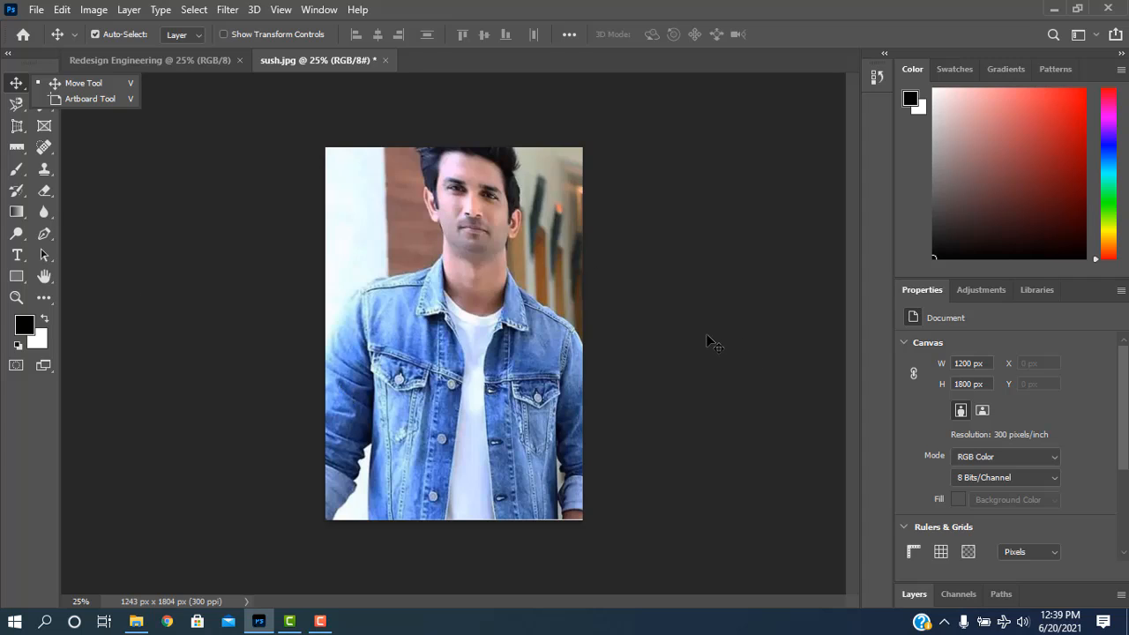
- Step the history back before the perspective crop and restore the original sush.jpg snapshot
left_click(870, 80)
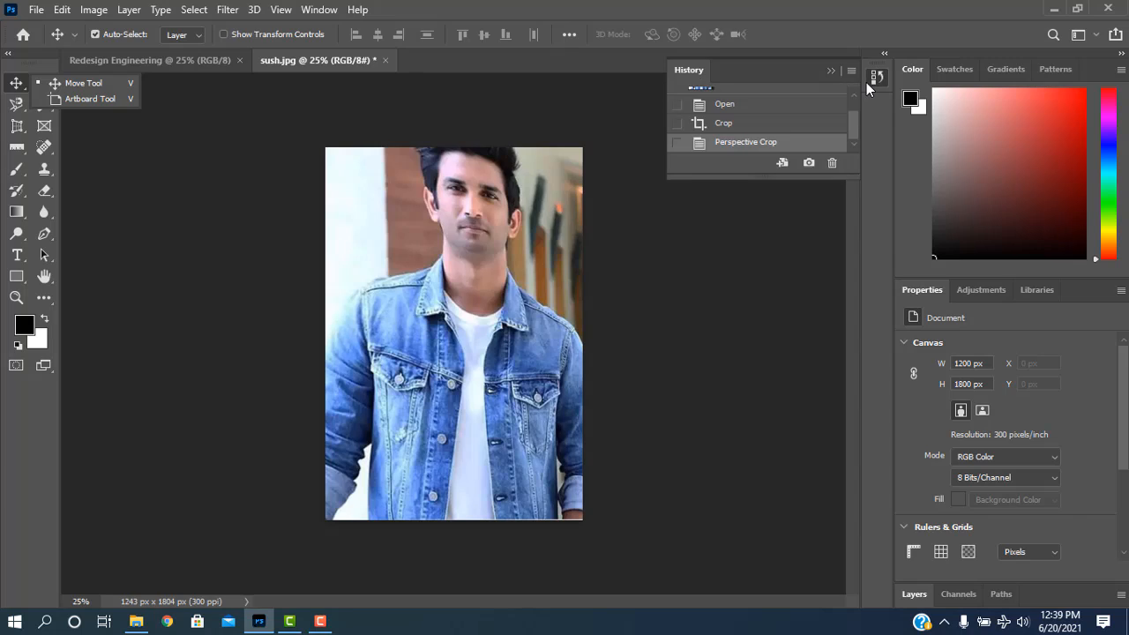
left_click(768, 124)
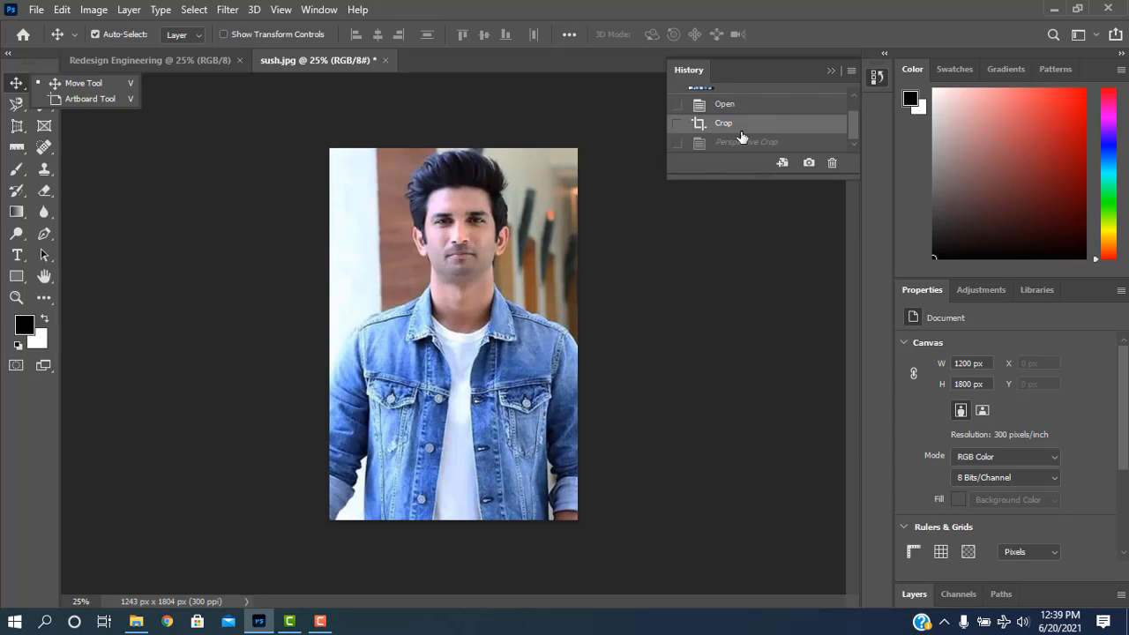
scroll(770, 117, "up", 2)
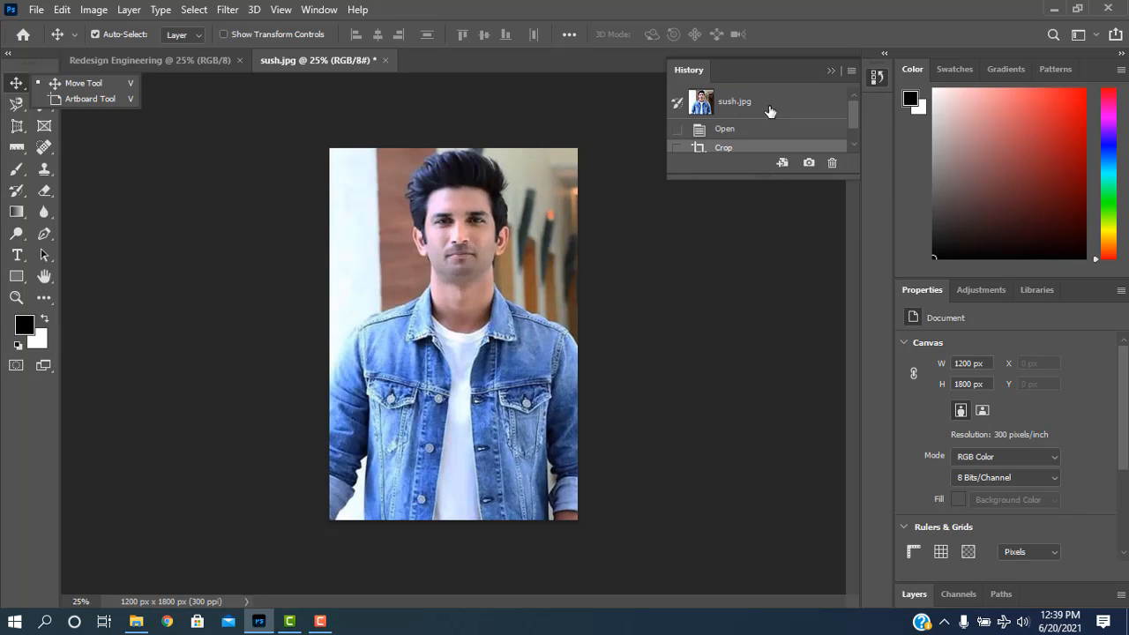
left_click(769, 108)
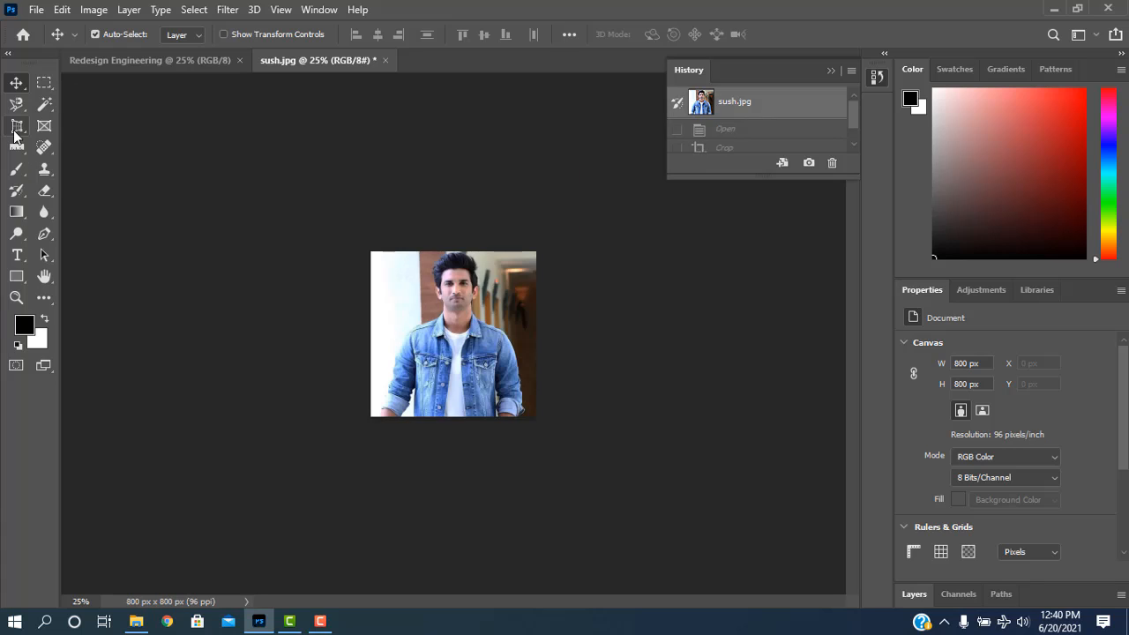
- Draw a thin horizontal slice across the photo's full width at chest height with the Slice tool
left_click_drag(17, 133, 100, 161)
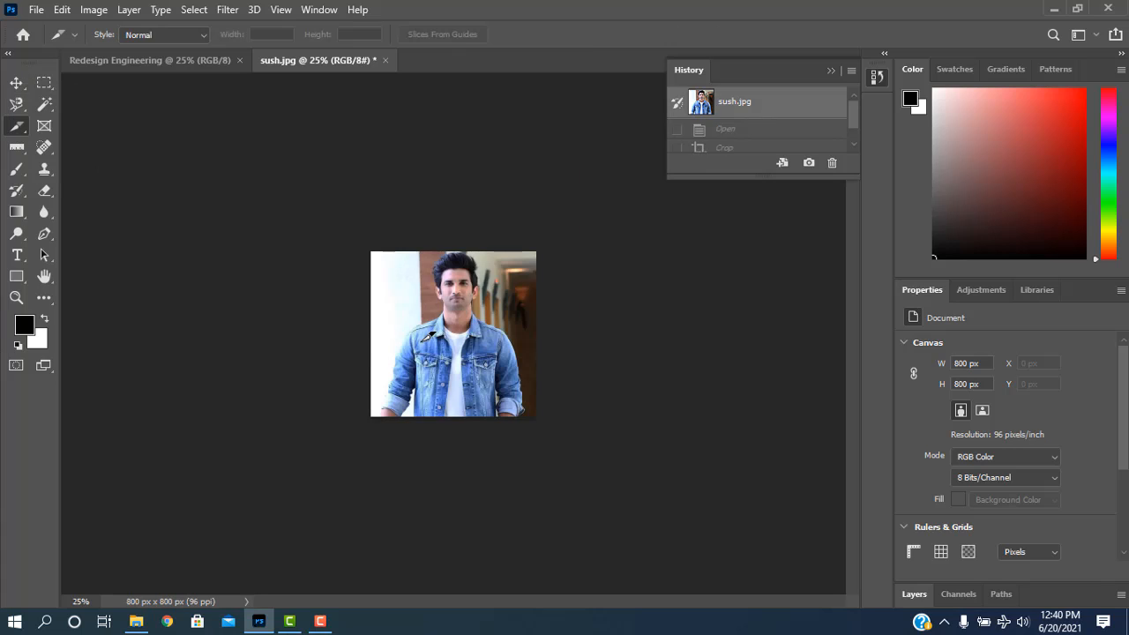
left_click(372, 337)
left_click_drag(375, 344, 539, 347)
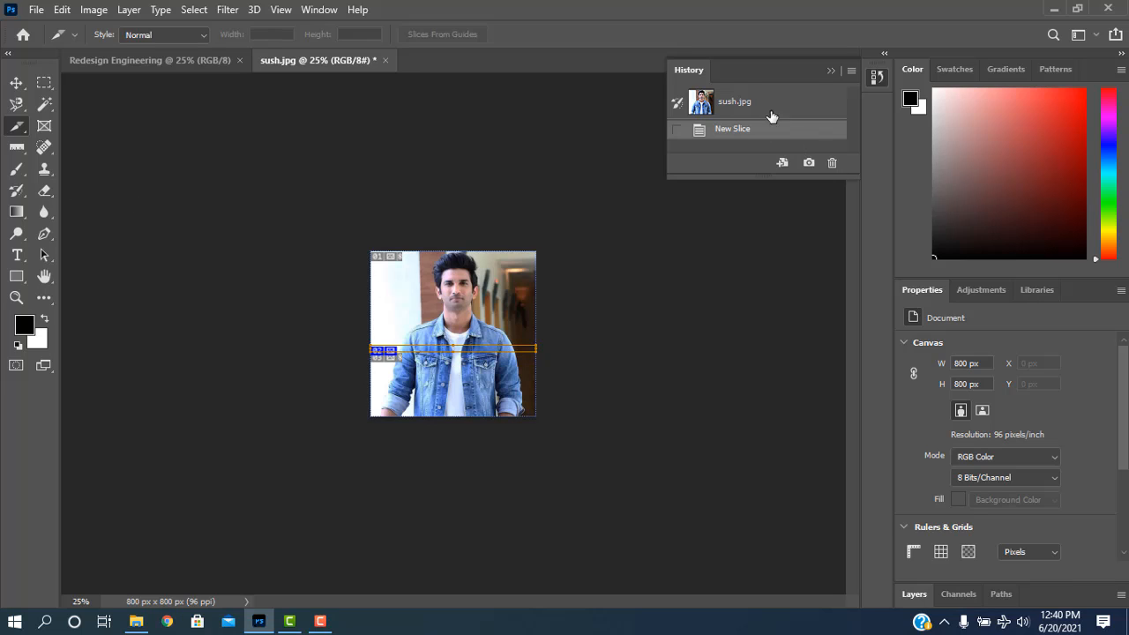
- Select the sliced chest-height strip, about 800 x 32 px, with the Rectangular Marquee tool
left_click(44, 84)
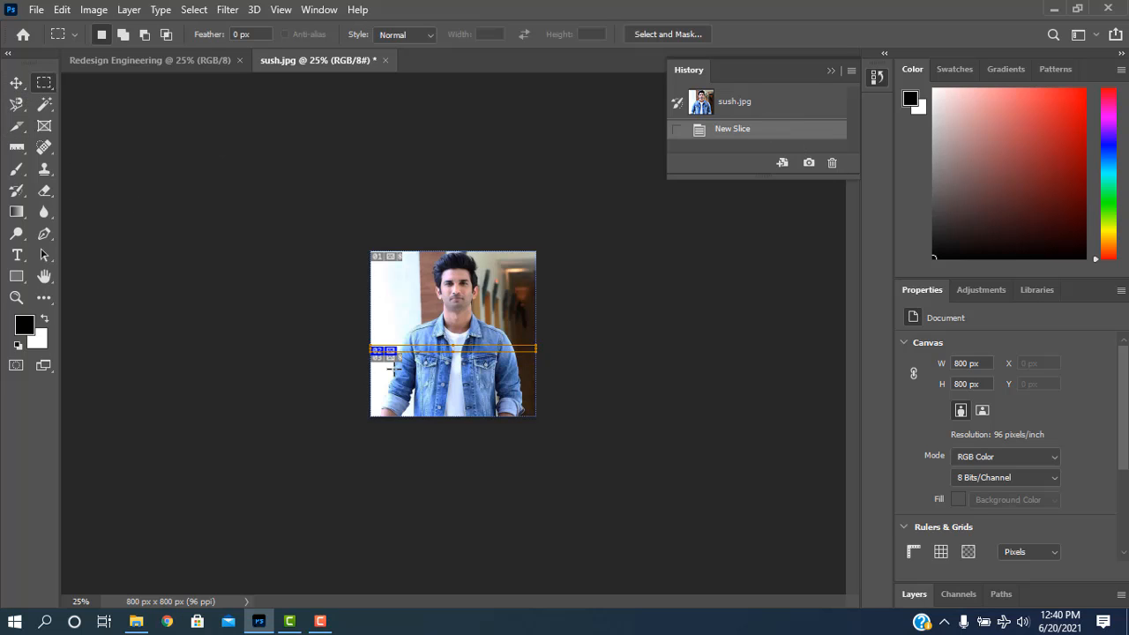
left_click_drag(377, 345, 546, 349)
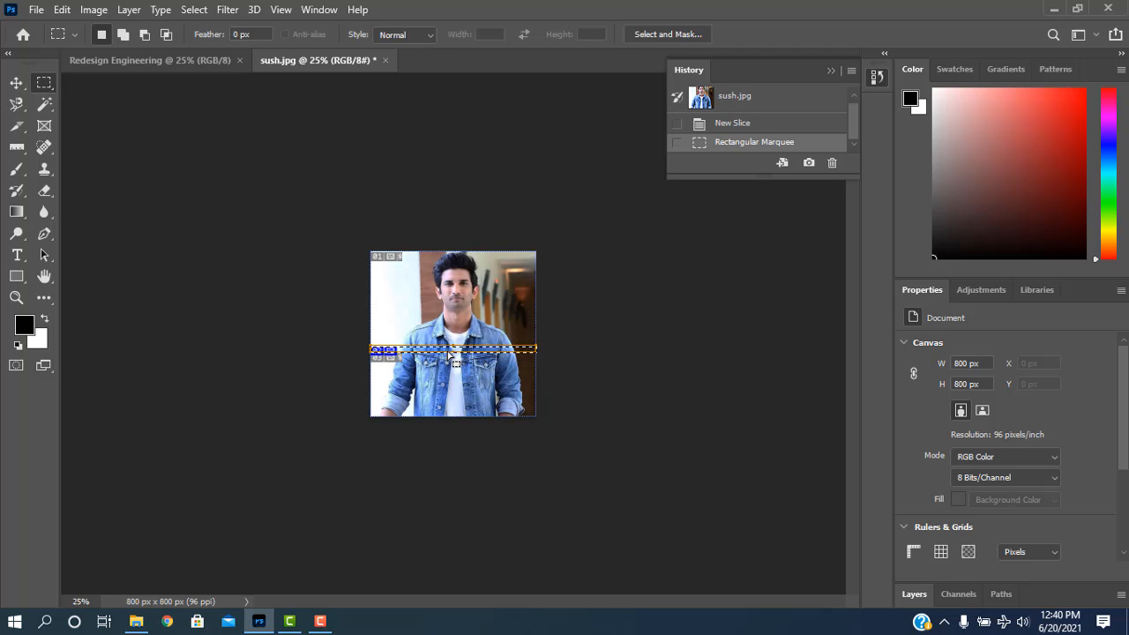
scroll(521, 330, "up", 1)
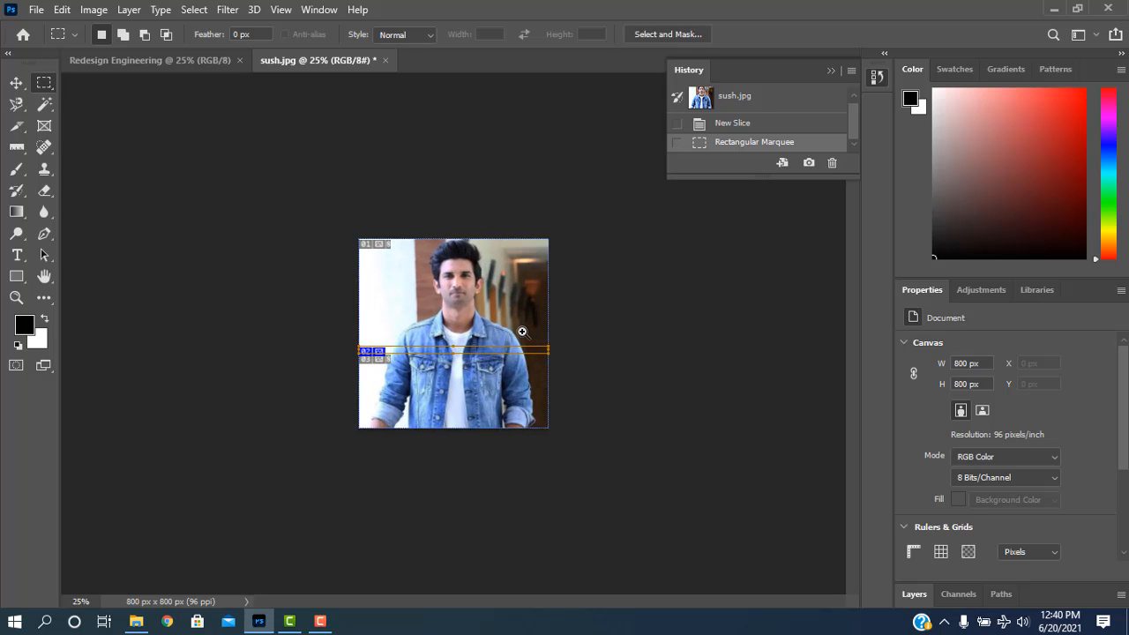
left_click_drag(607, 396, 573, 389)
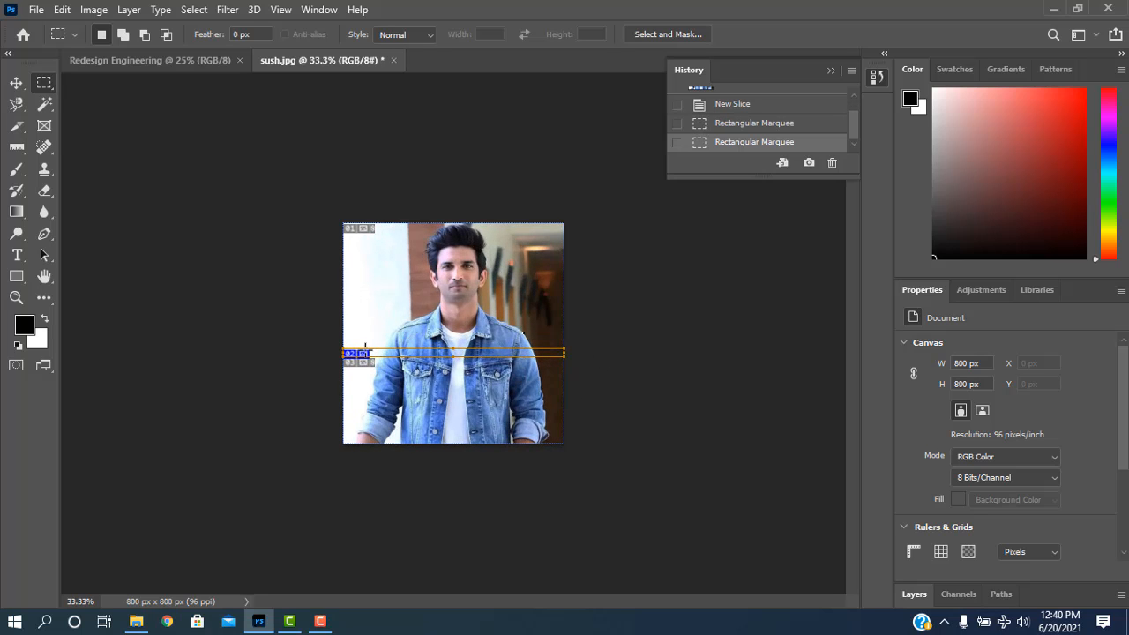
left_click_drag(343, 350, 568, 355)
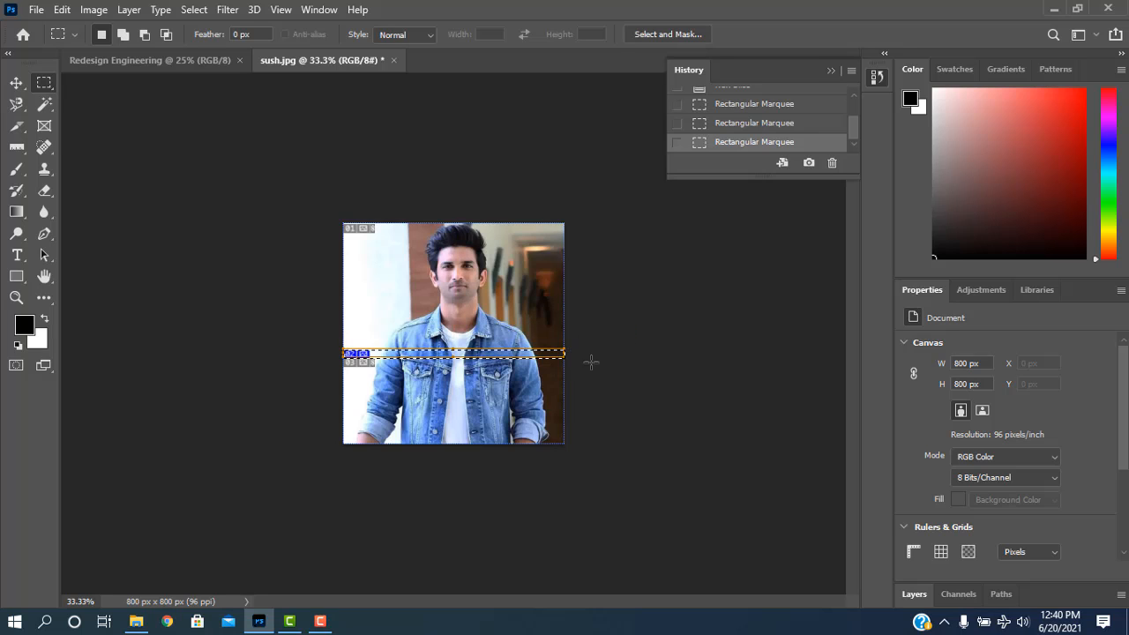
- Paste the copied strip into the Redesign Engineering document and inspect it up close with the Move tool active
left_click(210, 61)
key("ctrl+v")
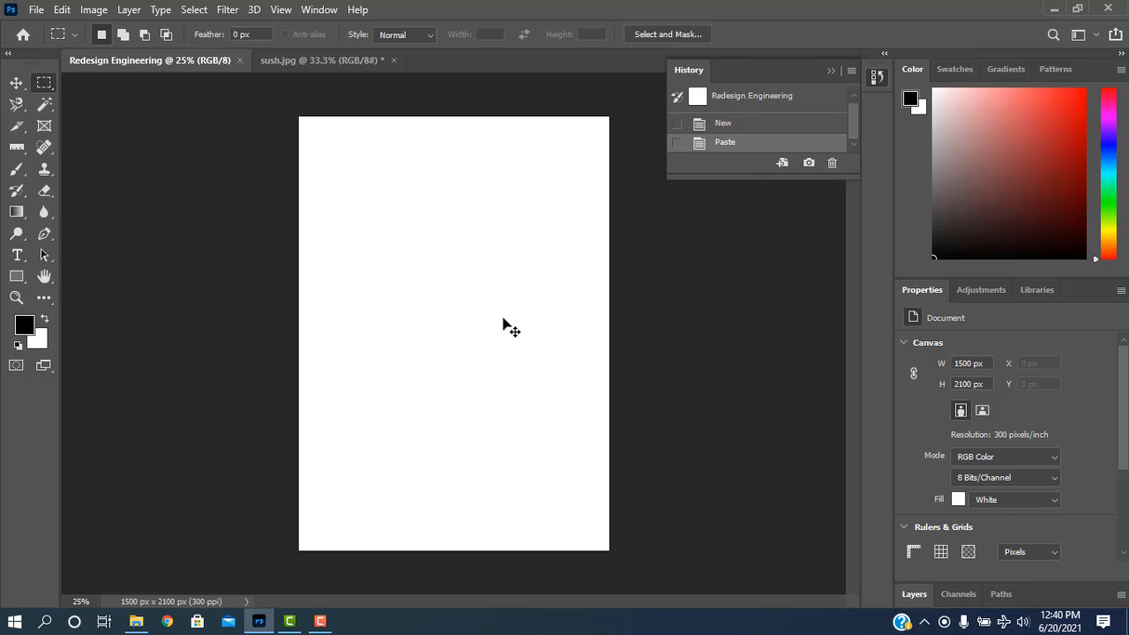
left_click(28, 85)
key("ctrl+plus")
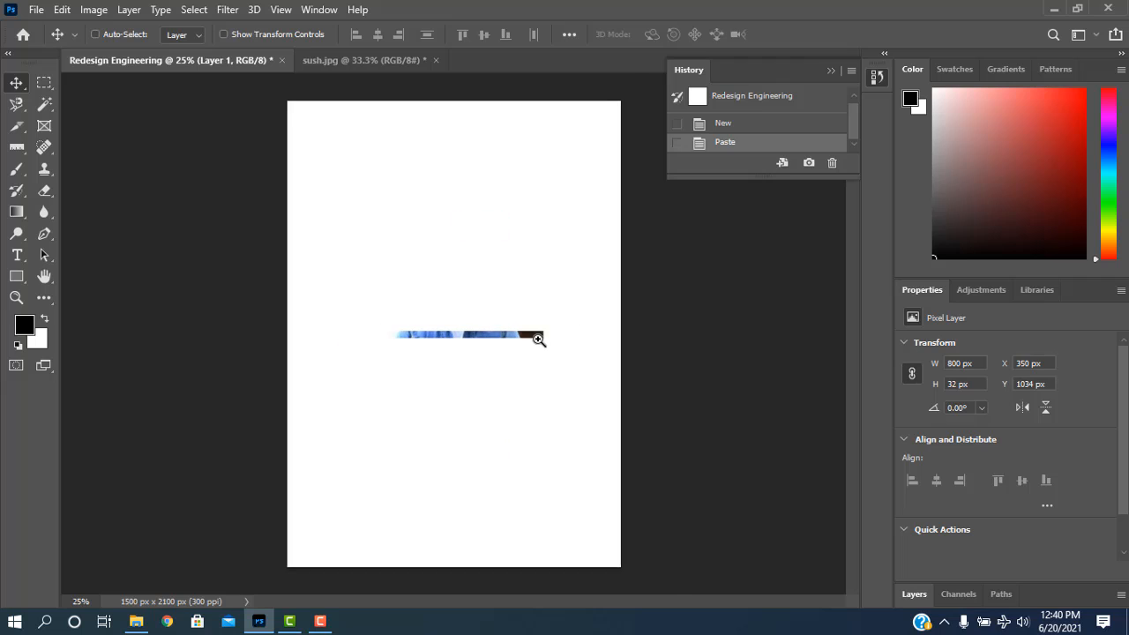
left_click(537, 341, "ctrl")
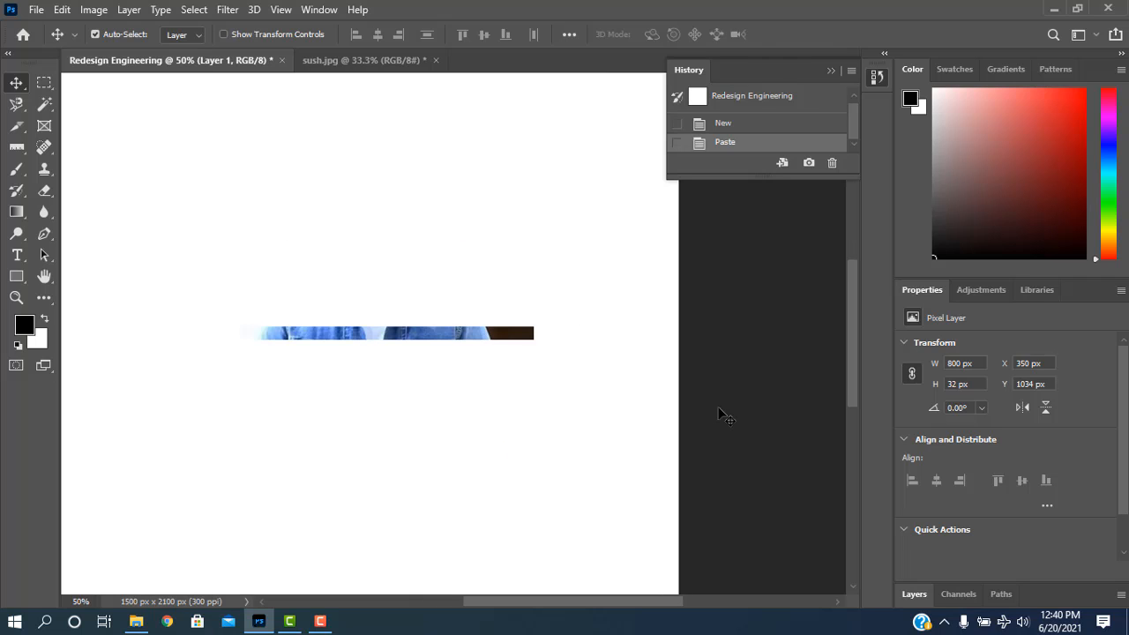
- Restore the initial history snapshots of the Redesign Engineering and sush.jpg documents, clearing the strip selection in sush.jpg
left_click(734, 103)
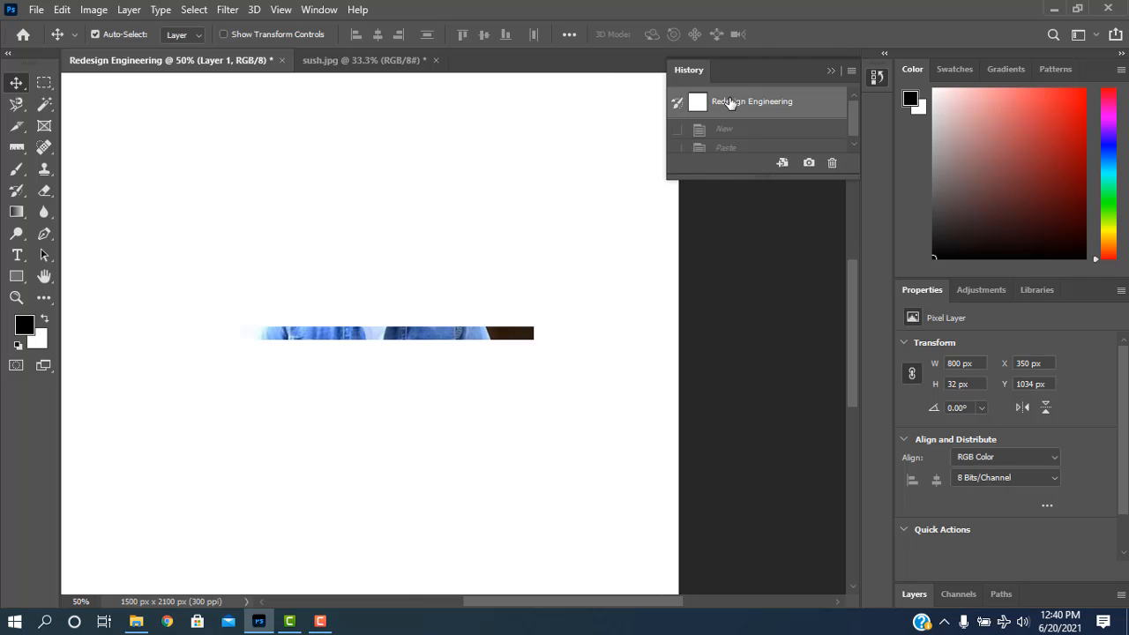
left_click(372, 64)
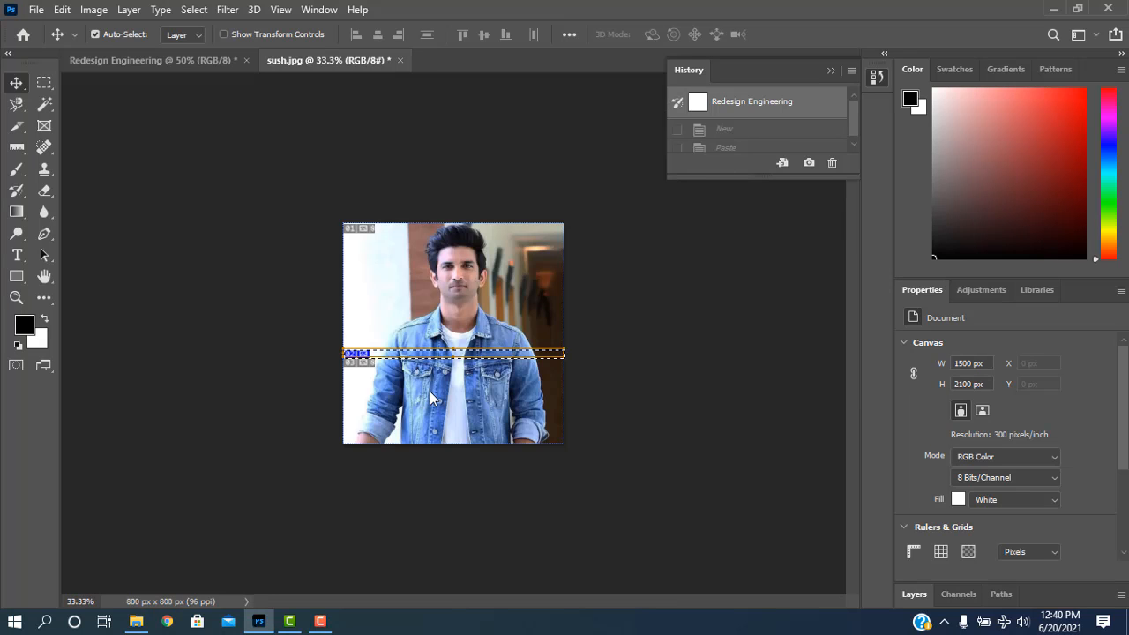
key("ctrl+d")
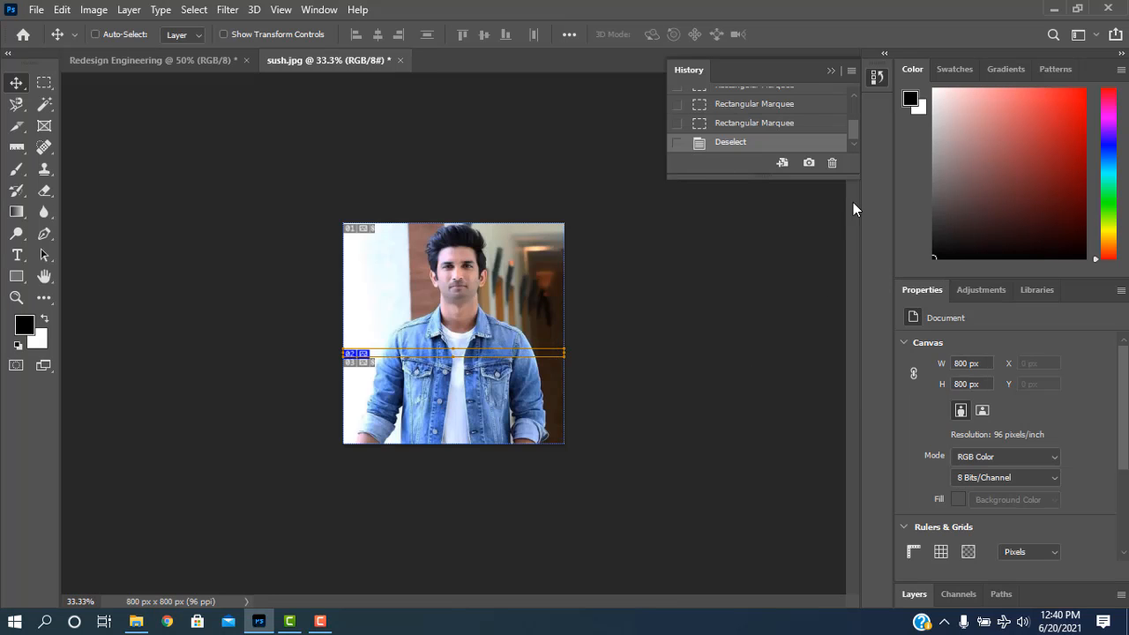
left_click_drag(854, 137, 848, 94)
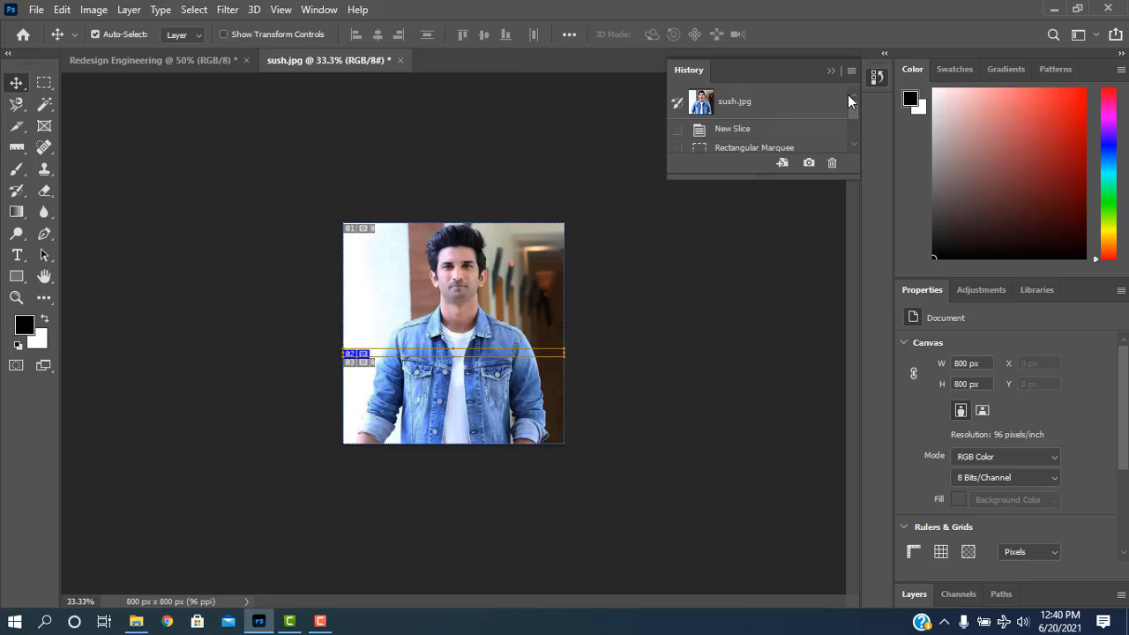
left_click(784, 104)
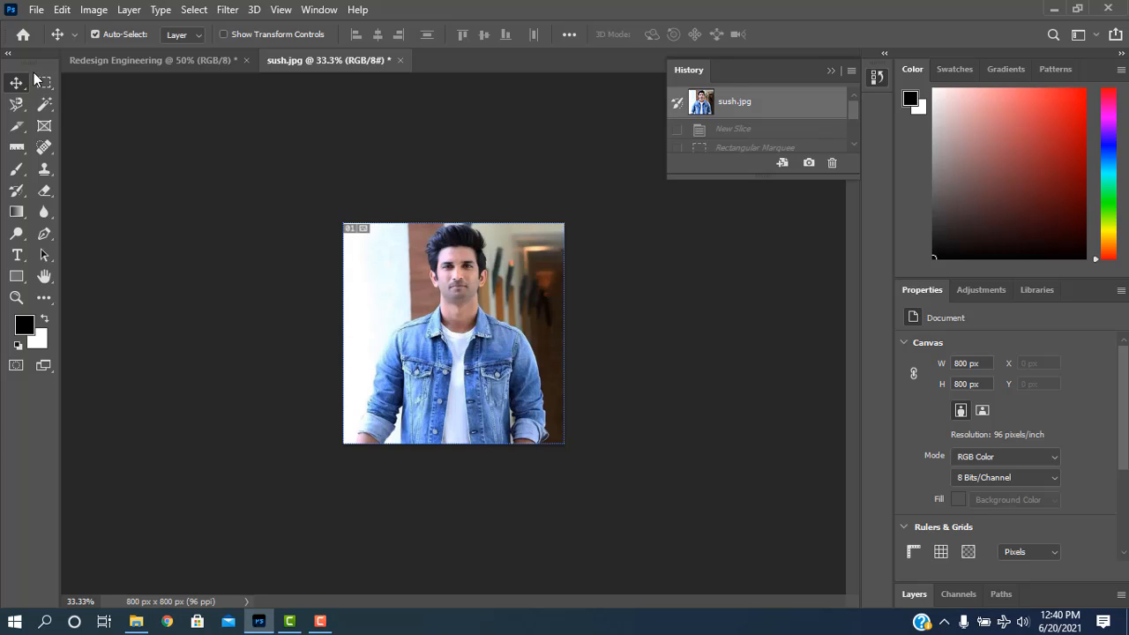
- Select the slice covering the whole photo with the Slice Select tool
left_click(17, 126)
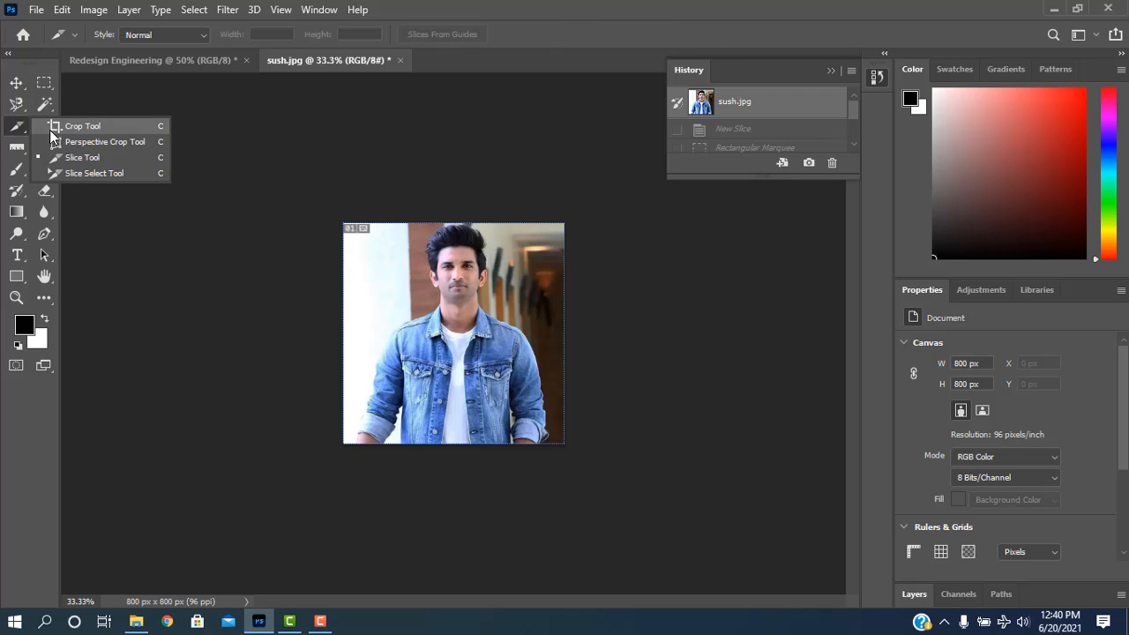
left_click(77, 173)
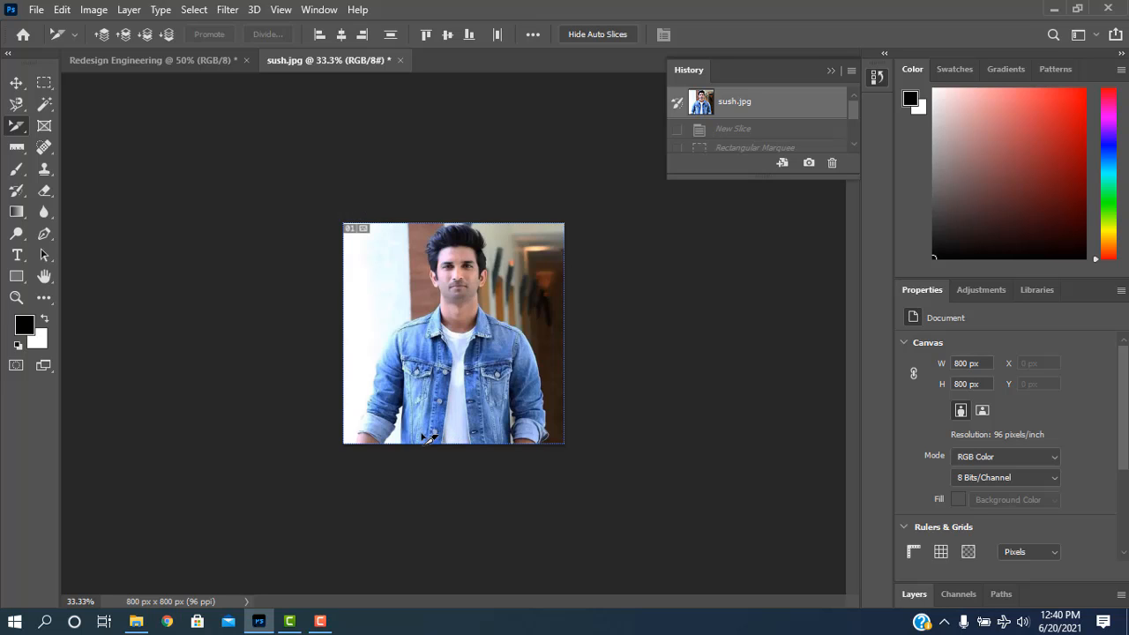
left_click(428, 262)
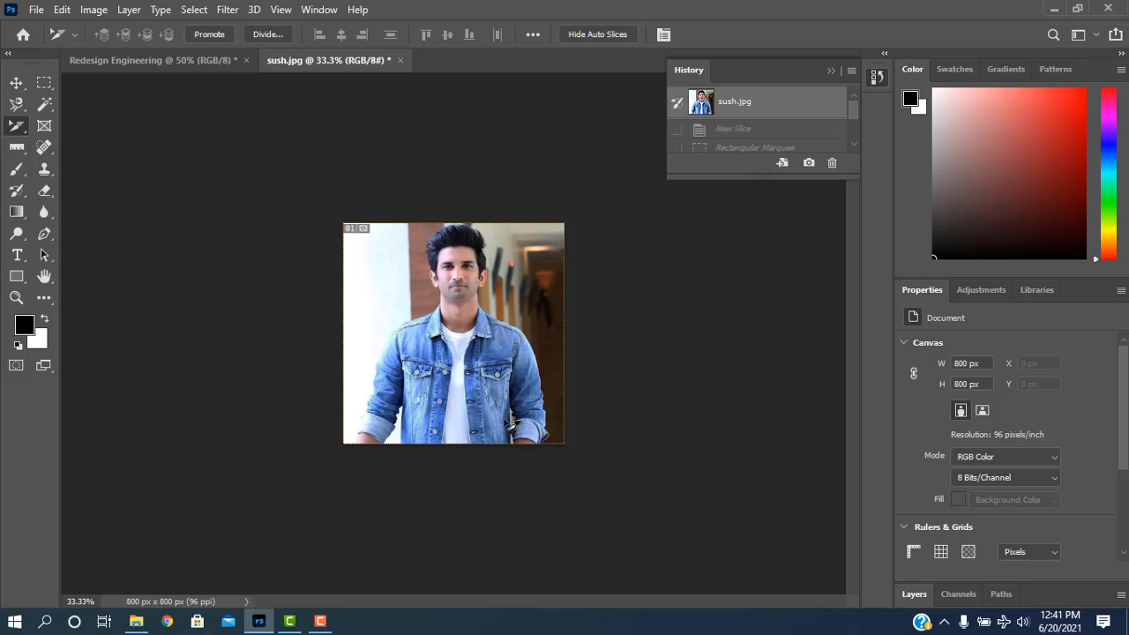
- Draw two narrow vertical slices over the photo's full height, one on each side of the man's head, with the Slice tool
right_click(16, 125)
left_click(81, 158)
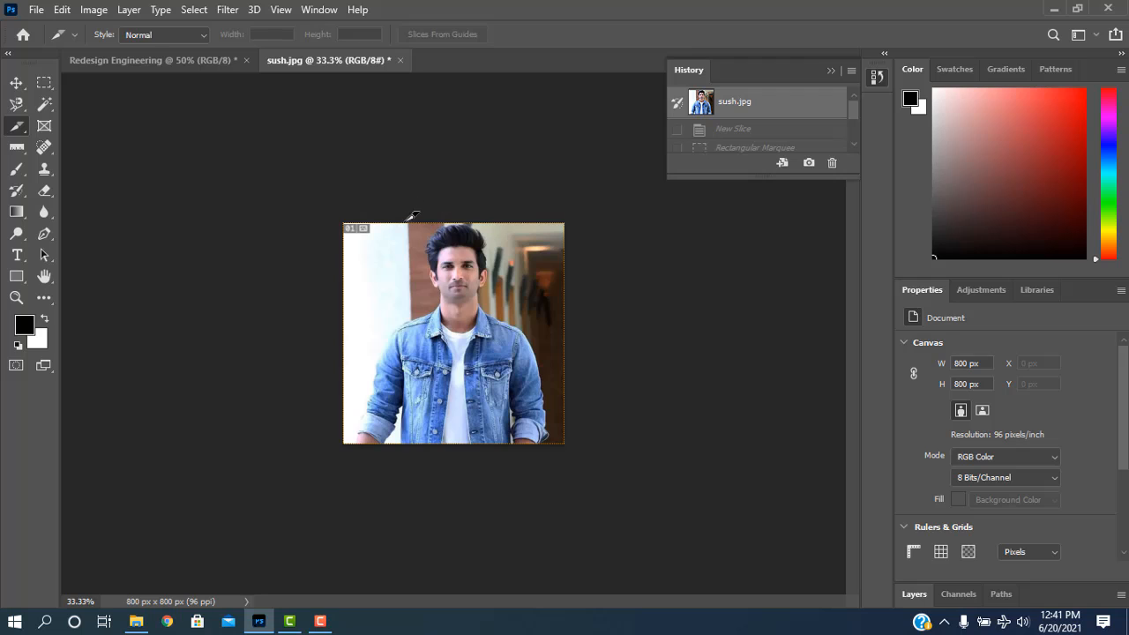
left_click_drag(411, 221, 413, 438)
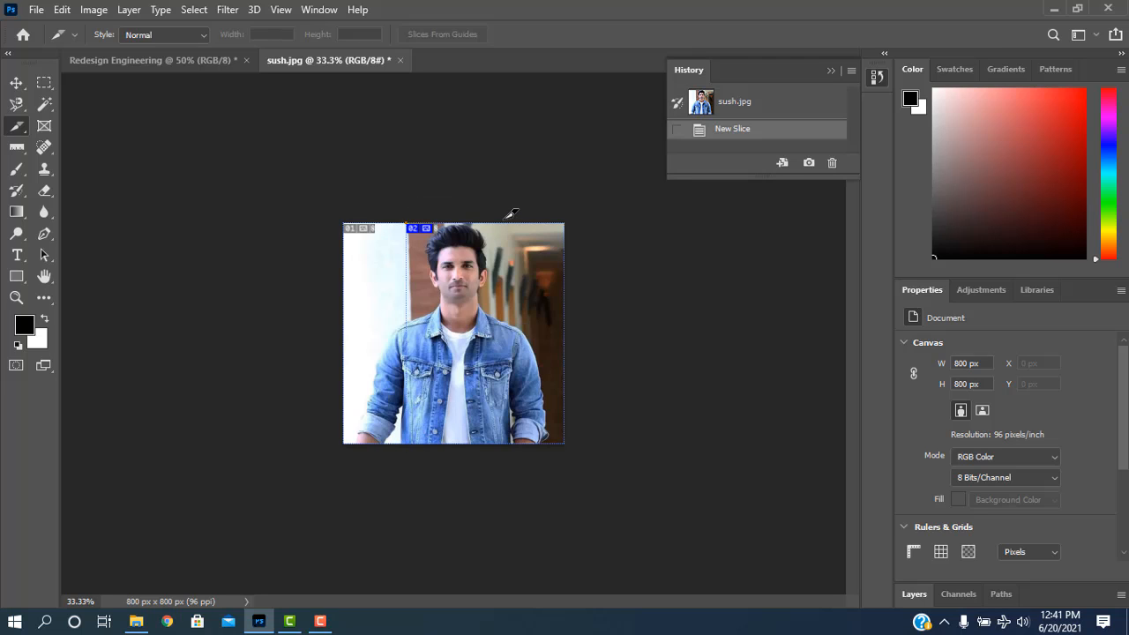
left_click_drag(504, 231, 564, 443)
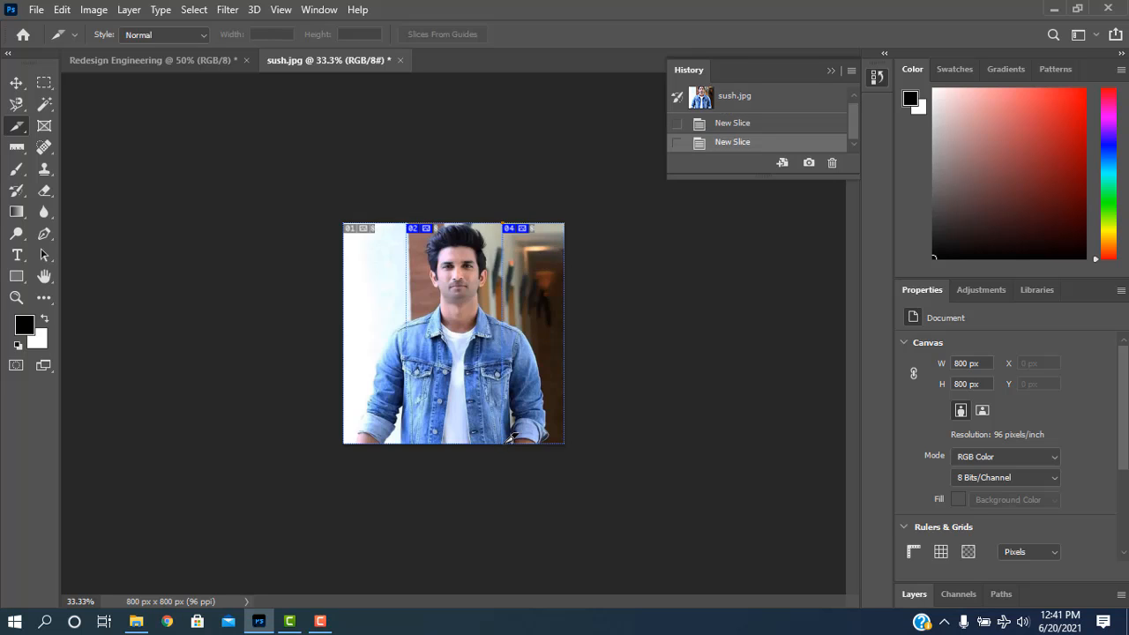
- Select the full-height area between the photo's left edge and the first vertical slice with the Rectangular Marquee tool
left_click(16, 82)
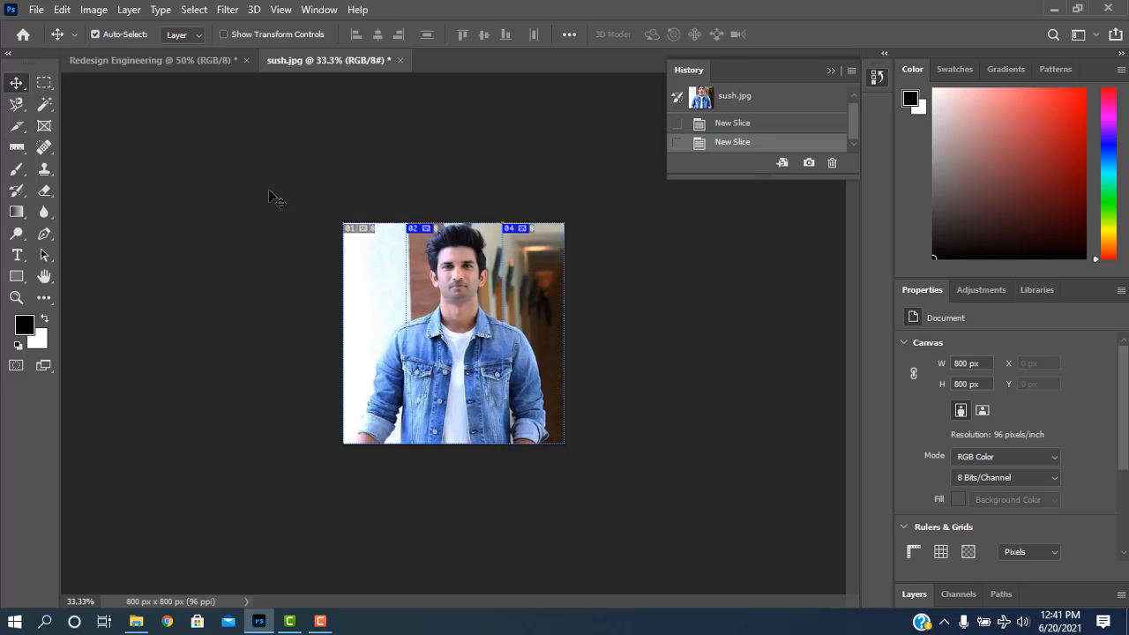
left_click(44, 82)
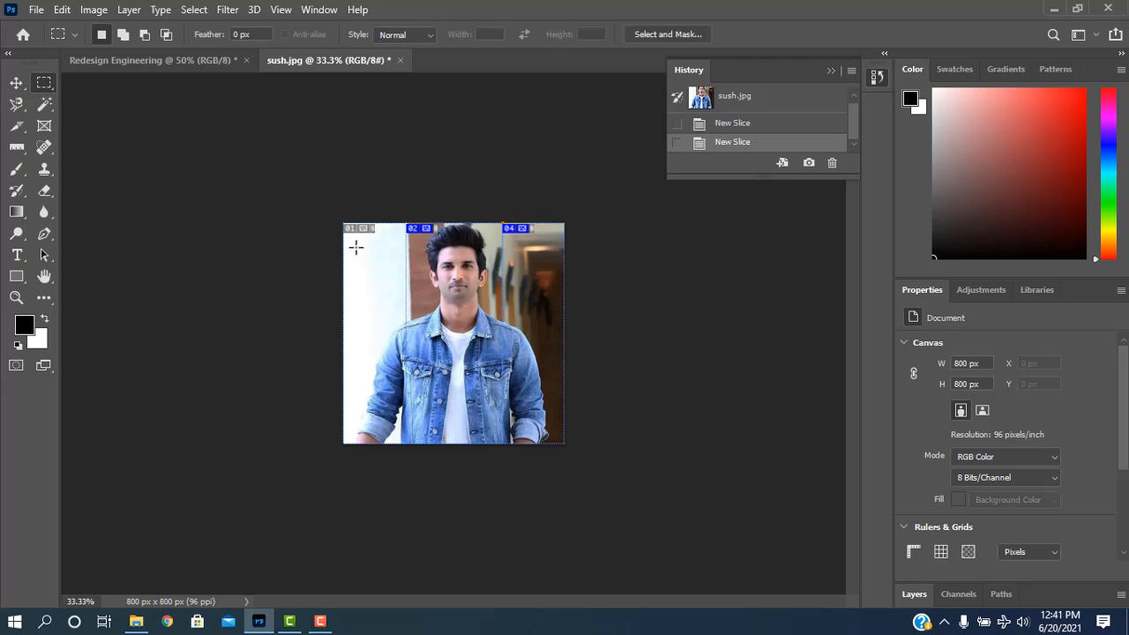
left_click_drag(400, 327, 403, 457)
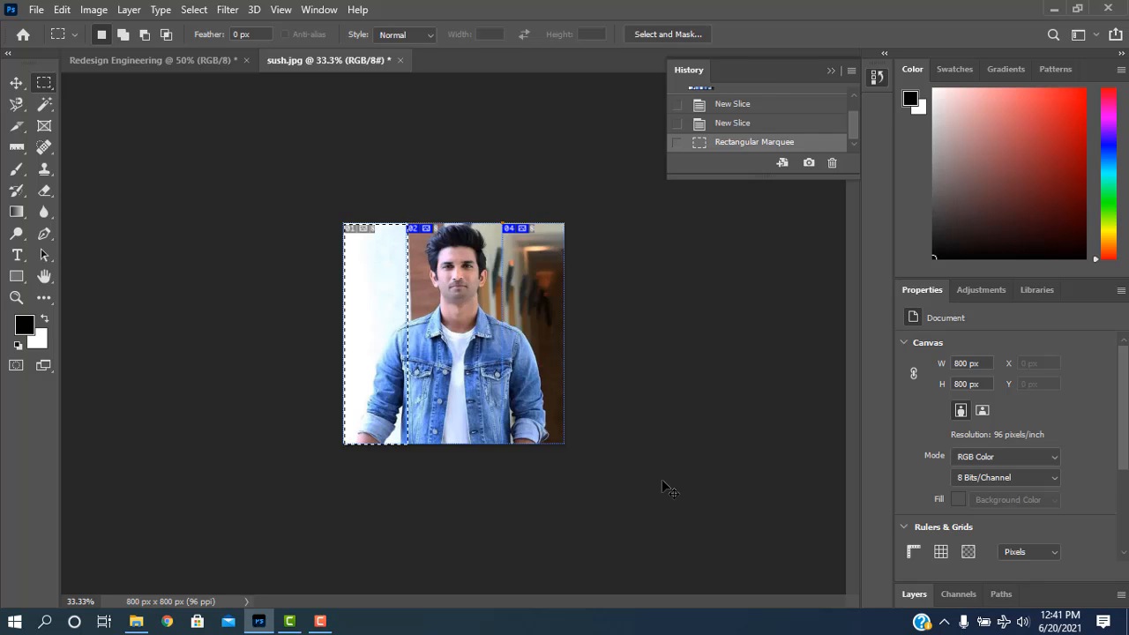
- Paste the strip copied from the photo's left side into the Redesign Engineering document
left_click(203, 59)
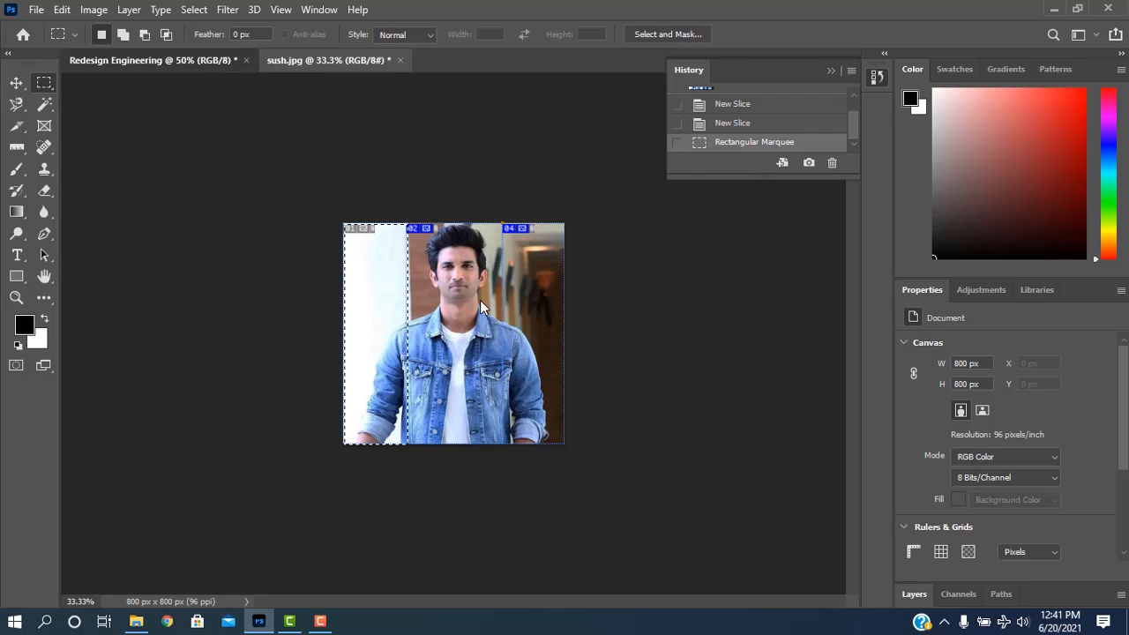
key("ctrl+v")
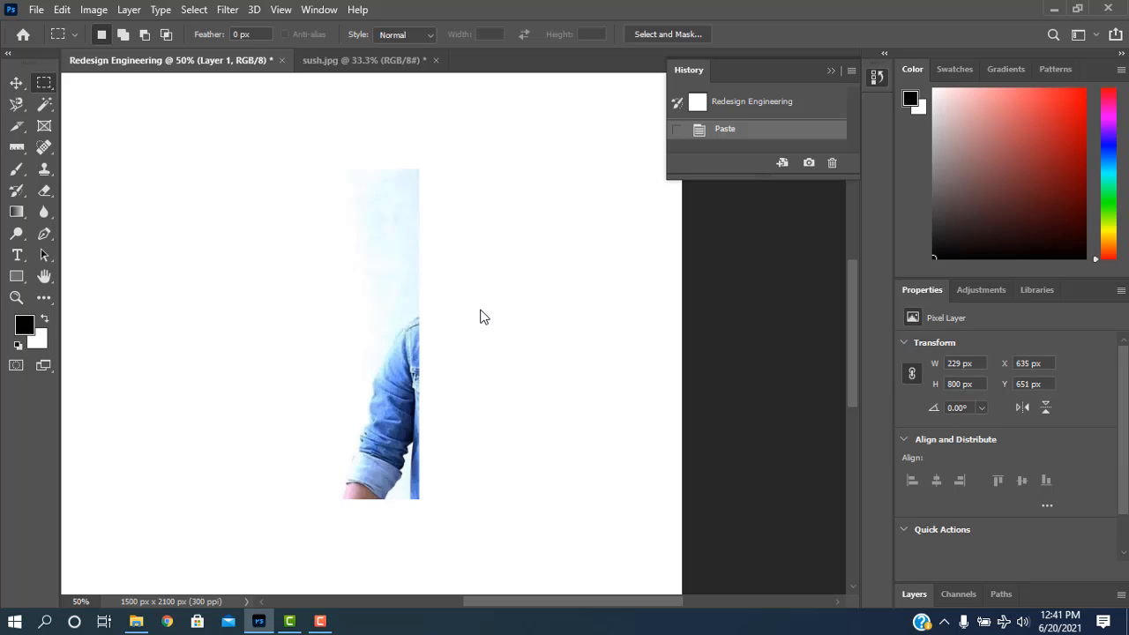
- Copy the full-height area between sush.jpg's two vertical slices into Redesign Engineering and move it against the pasted left strip, at about X 864 px
left_click(389, 60)
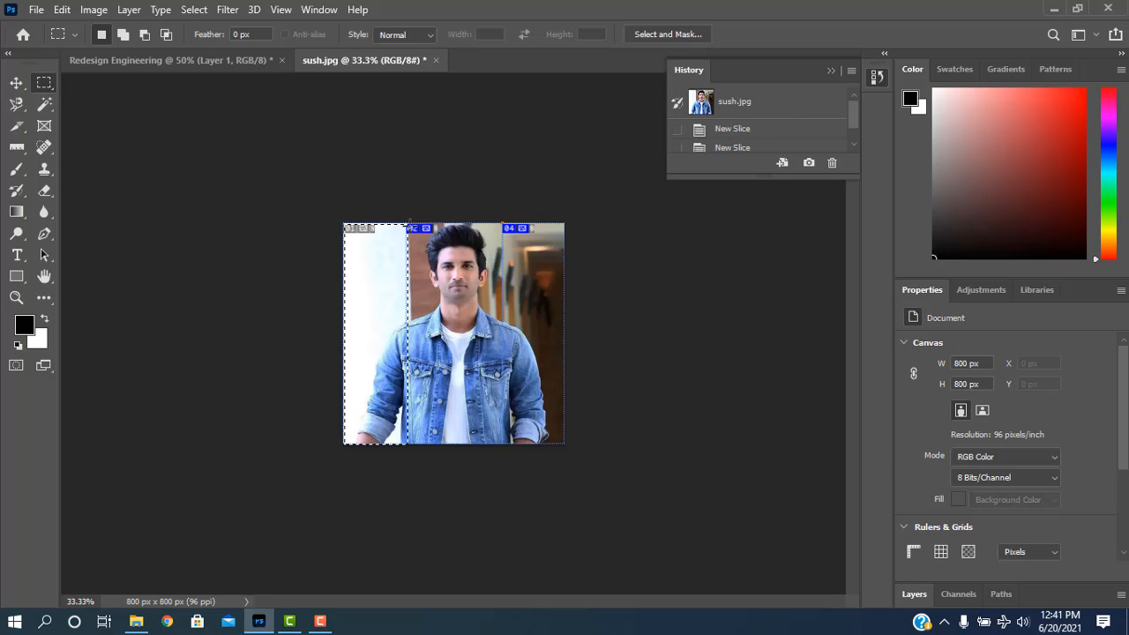
left_click_drag(409, 219, 505, 460)
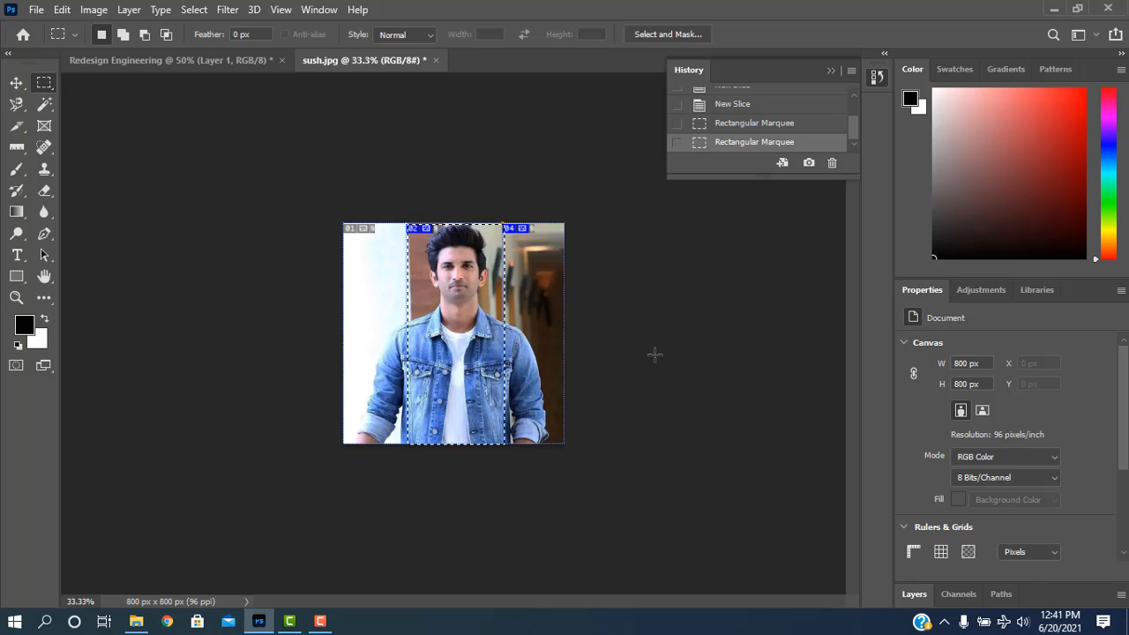
left_click(210, 61)
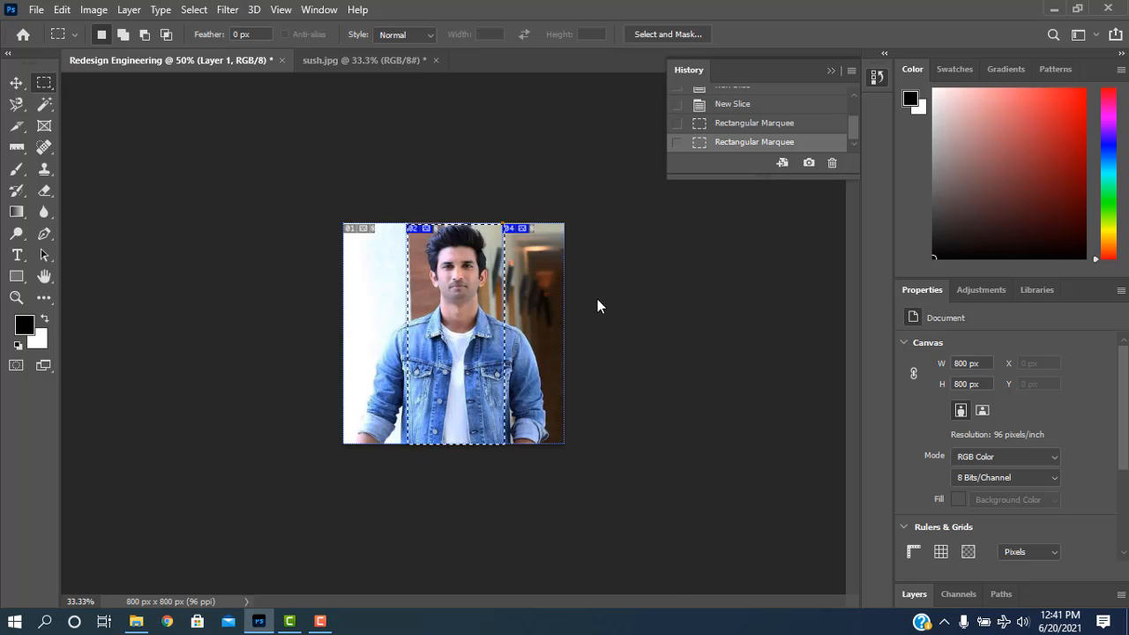
key("ctrl+v")
key("ctrl+v")
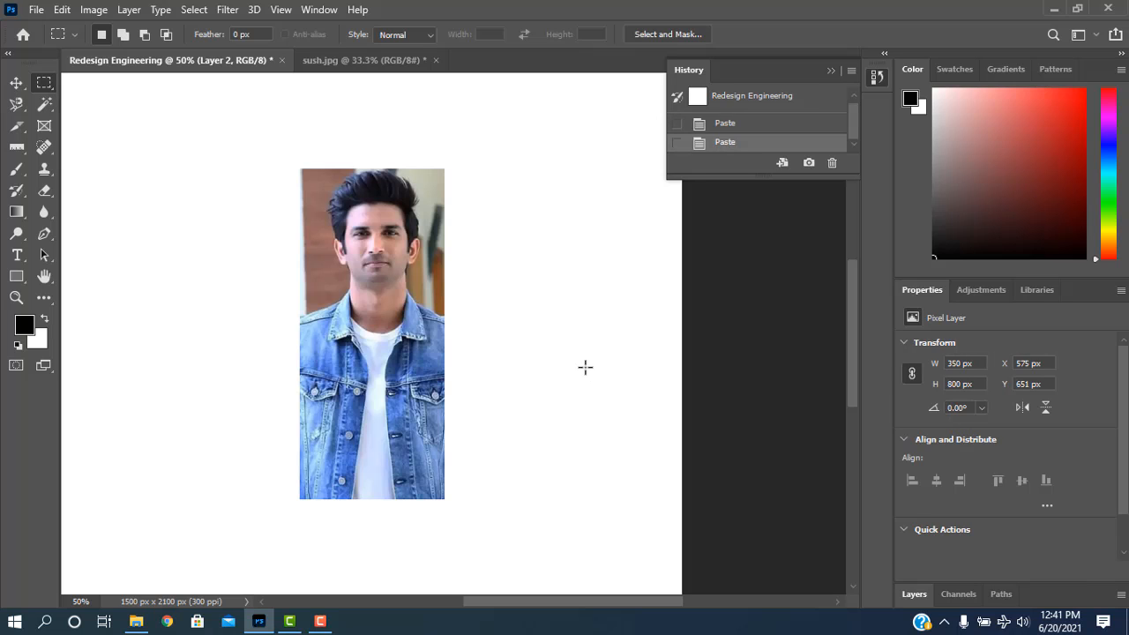
left_click(16, 82)
left_click_drag(408, 294, 487, 287)
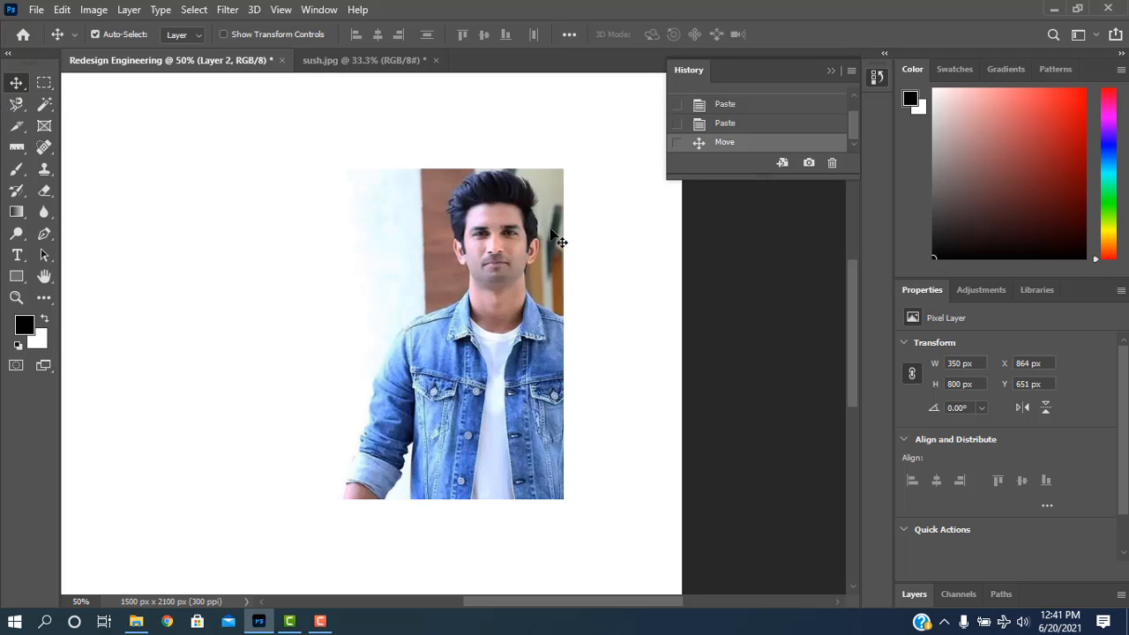
- Select the full-height area from the second vertical slice to the right edge of sush.jpg with the Rectangular Marquee tool
left_click(327, 60)
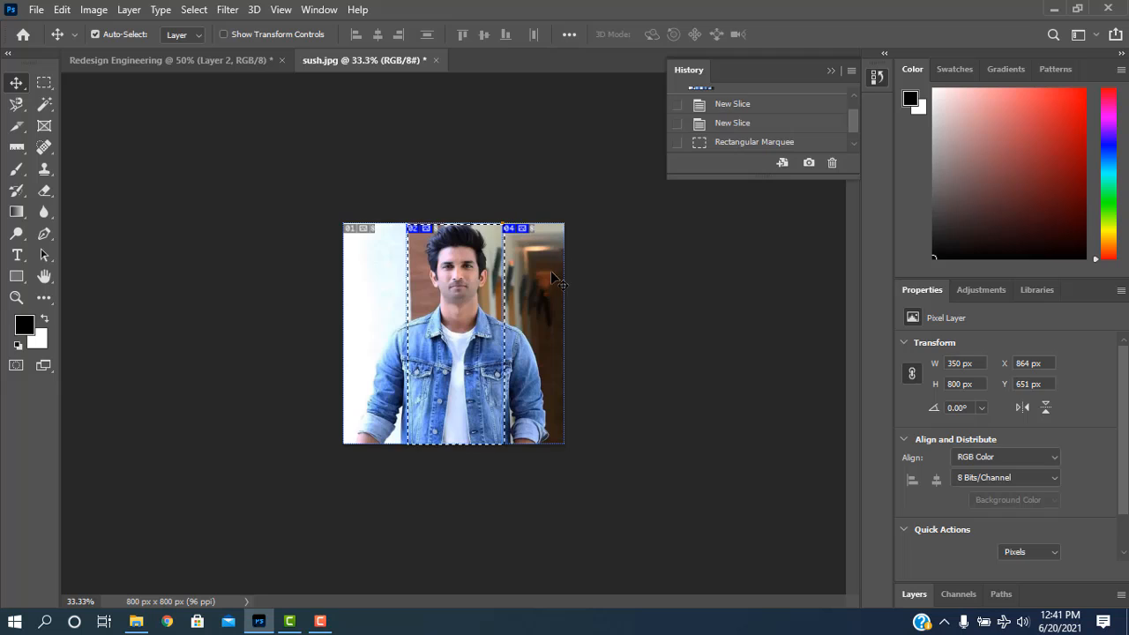
left_click(43, 85)
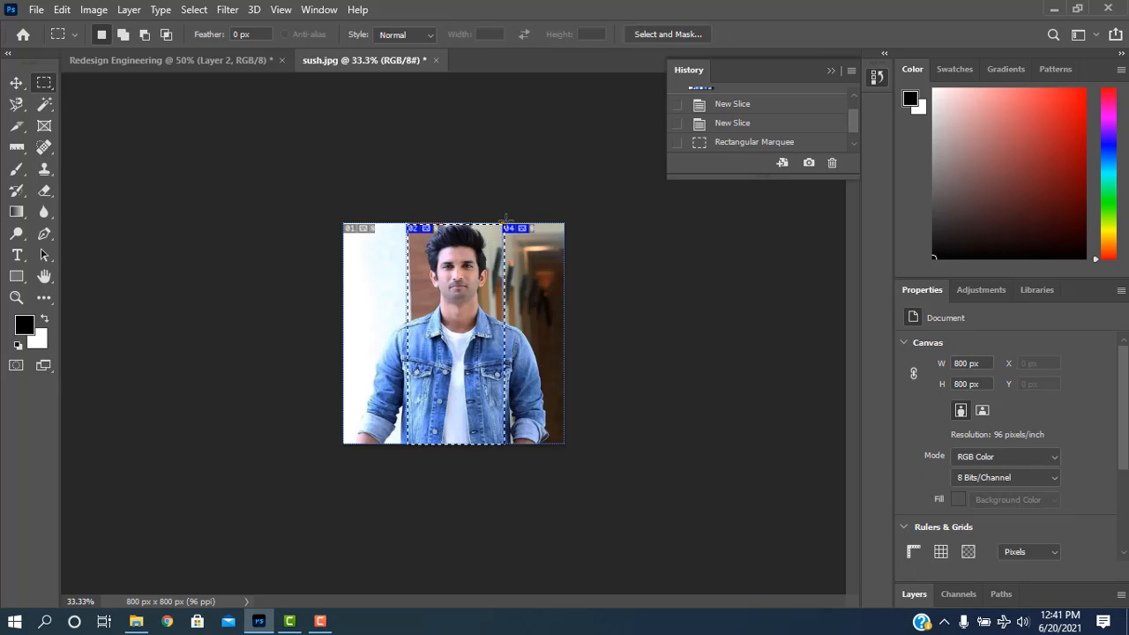
left_click_drag(504, 221, 564, 445)
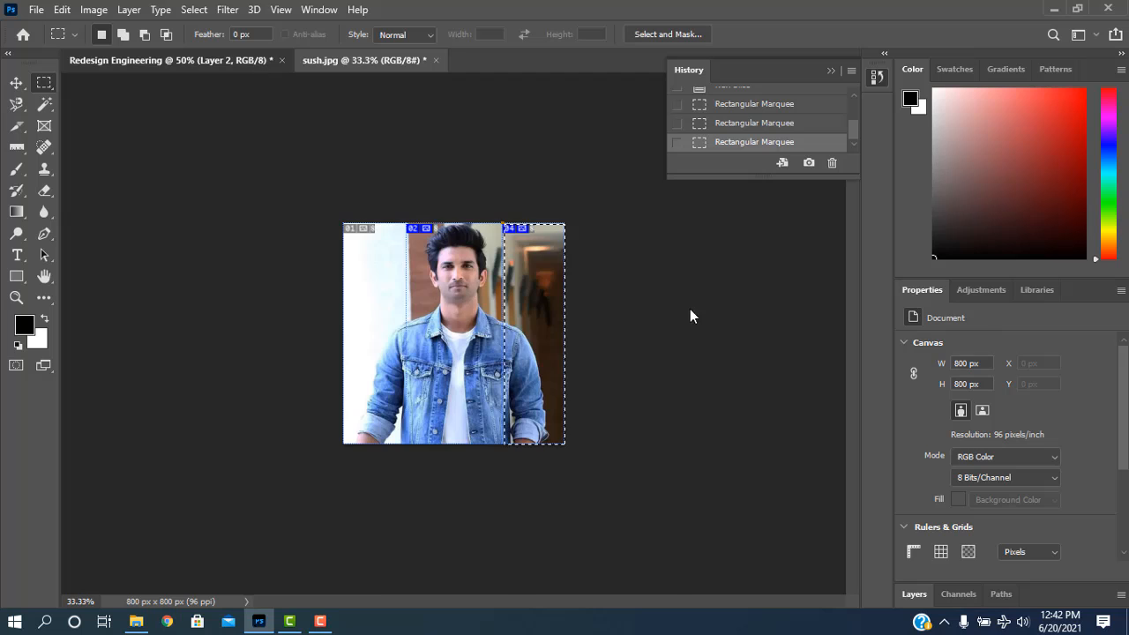
- Copy the selected right strip into Redesign Engineering and move it against the middle piece's right edge, at about X 1214 px
key("ctrl+c")
key("ctrl+Tab")
key("ctrl+v")
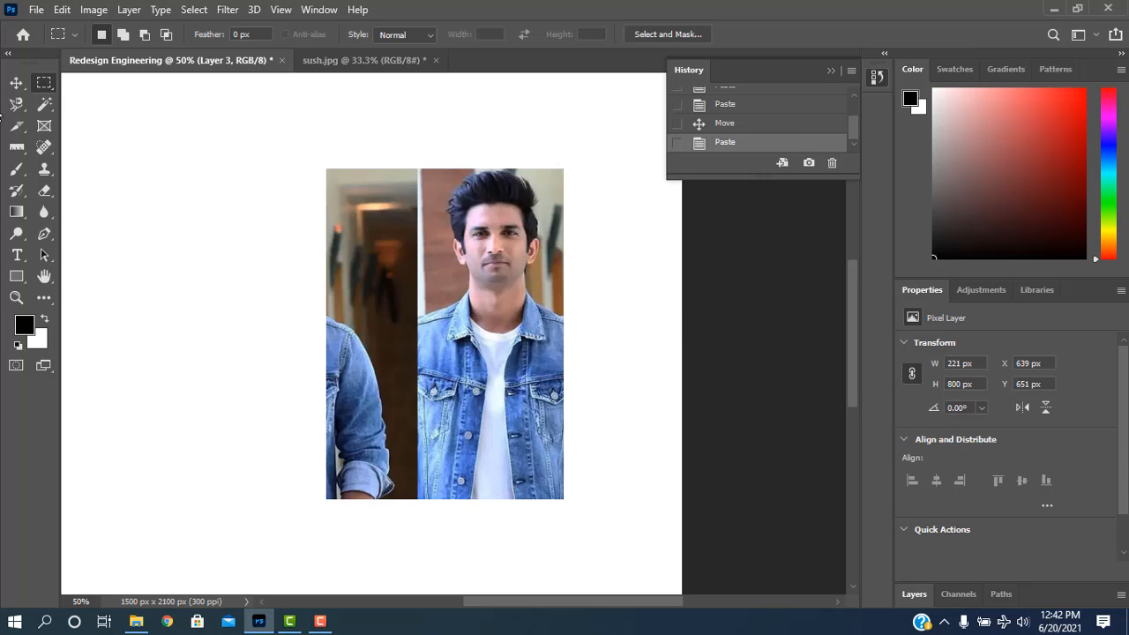
left_click(16, 82)
left_click_drag(370, 349, 603, 351)
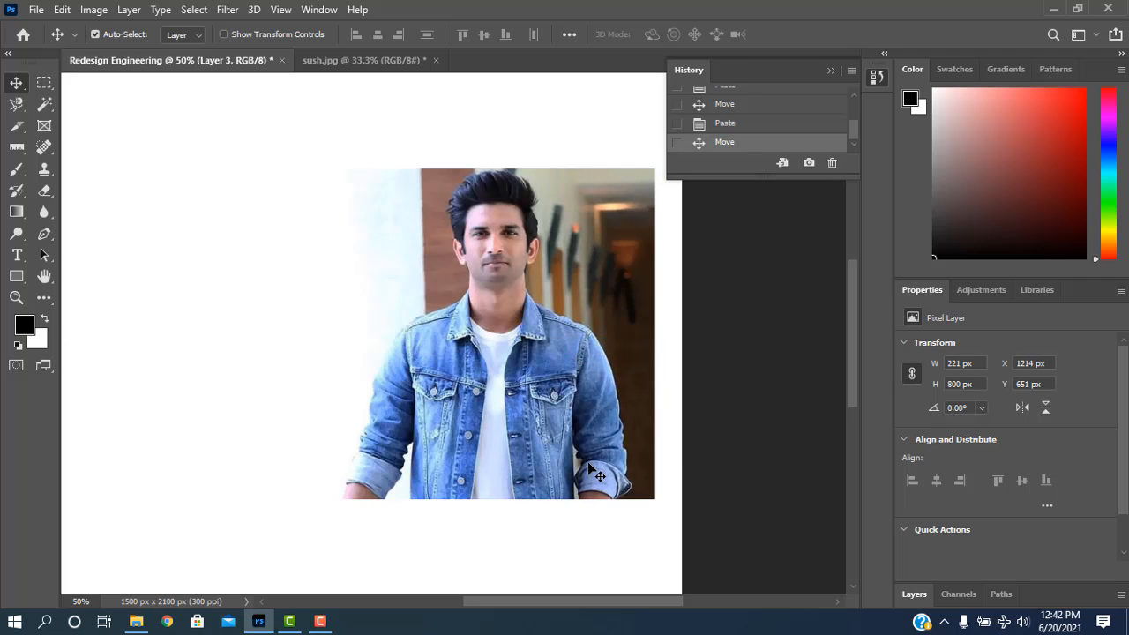